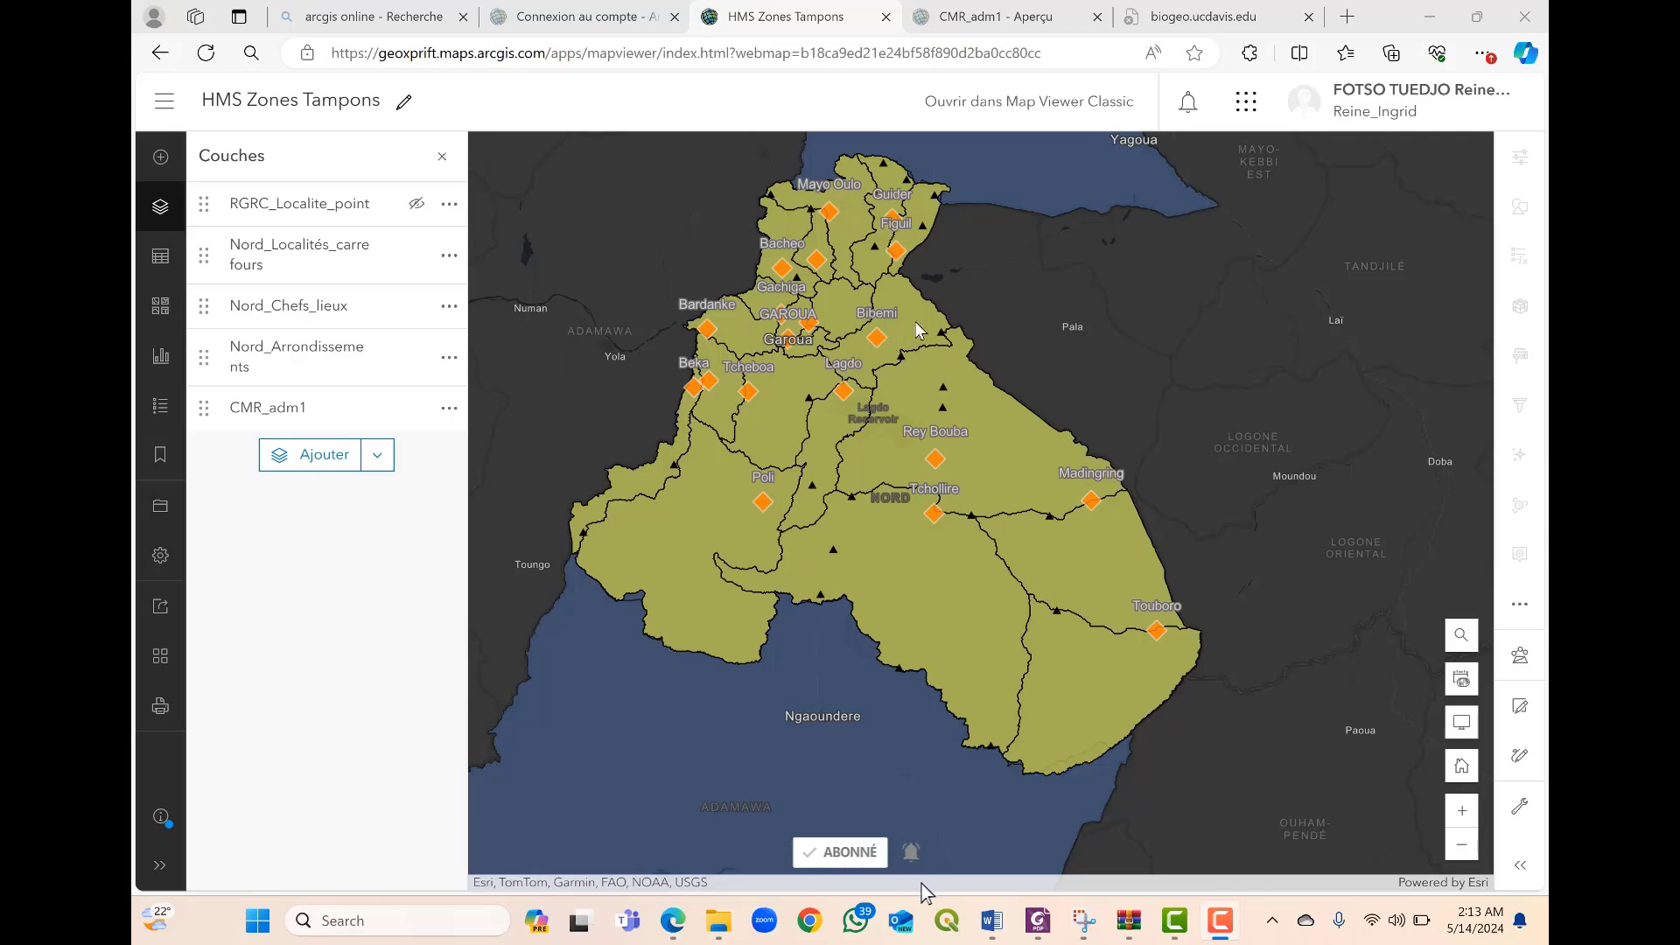
Step: Start the Créer des zones tampons analysis tool and choose Nord_Chefs_lieux as its input layer
click(1522, 658)
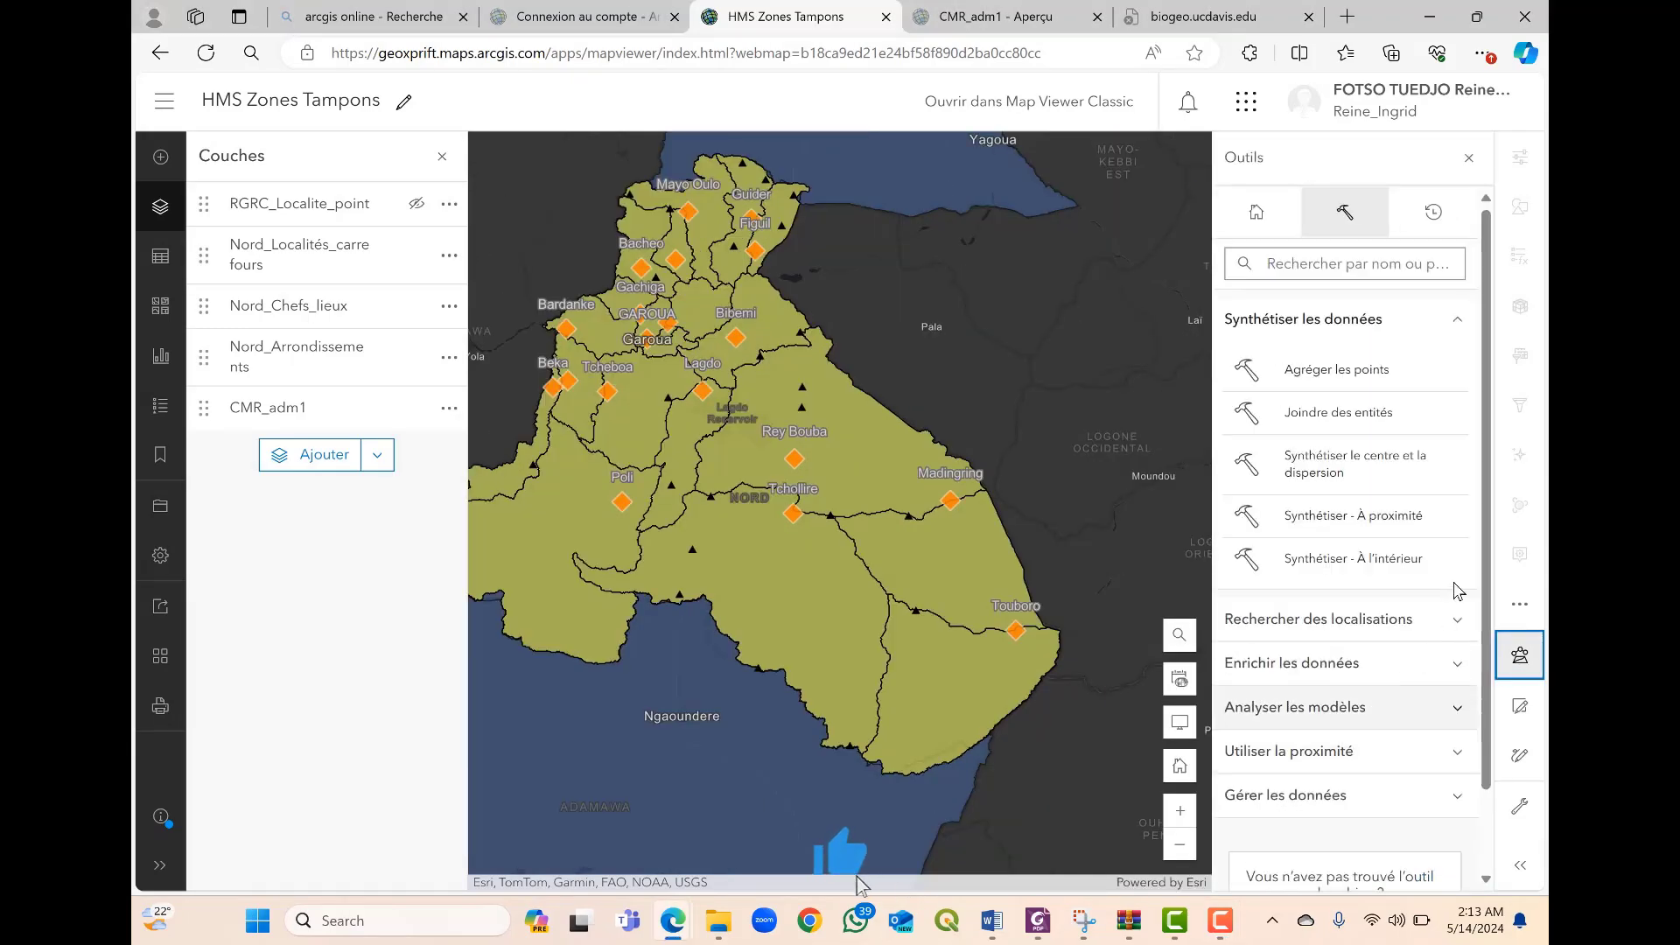
click(1457, 751)
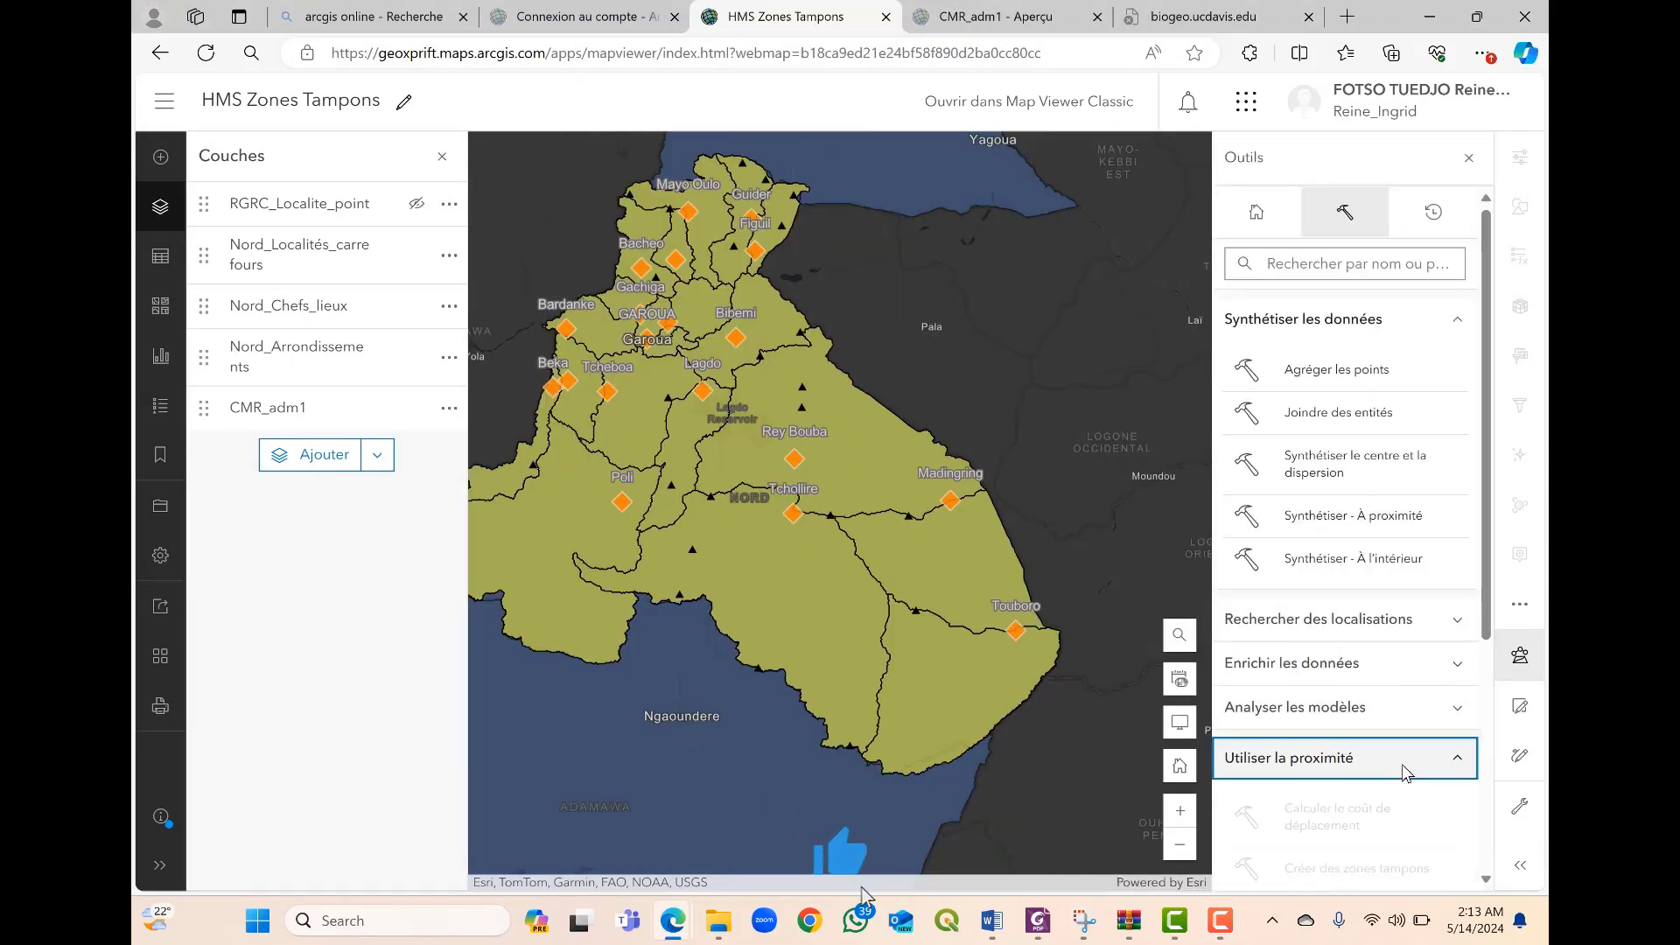
scroll(1405, 768, down, 4)
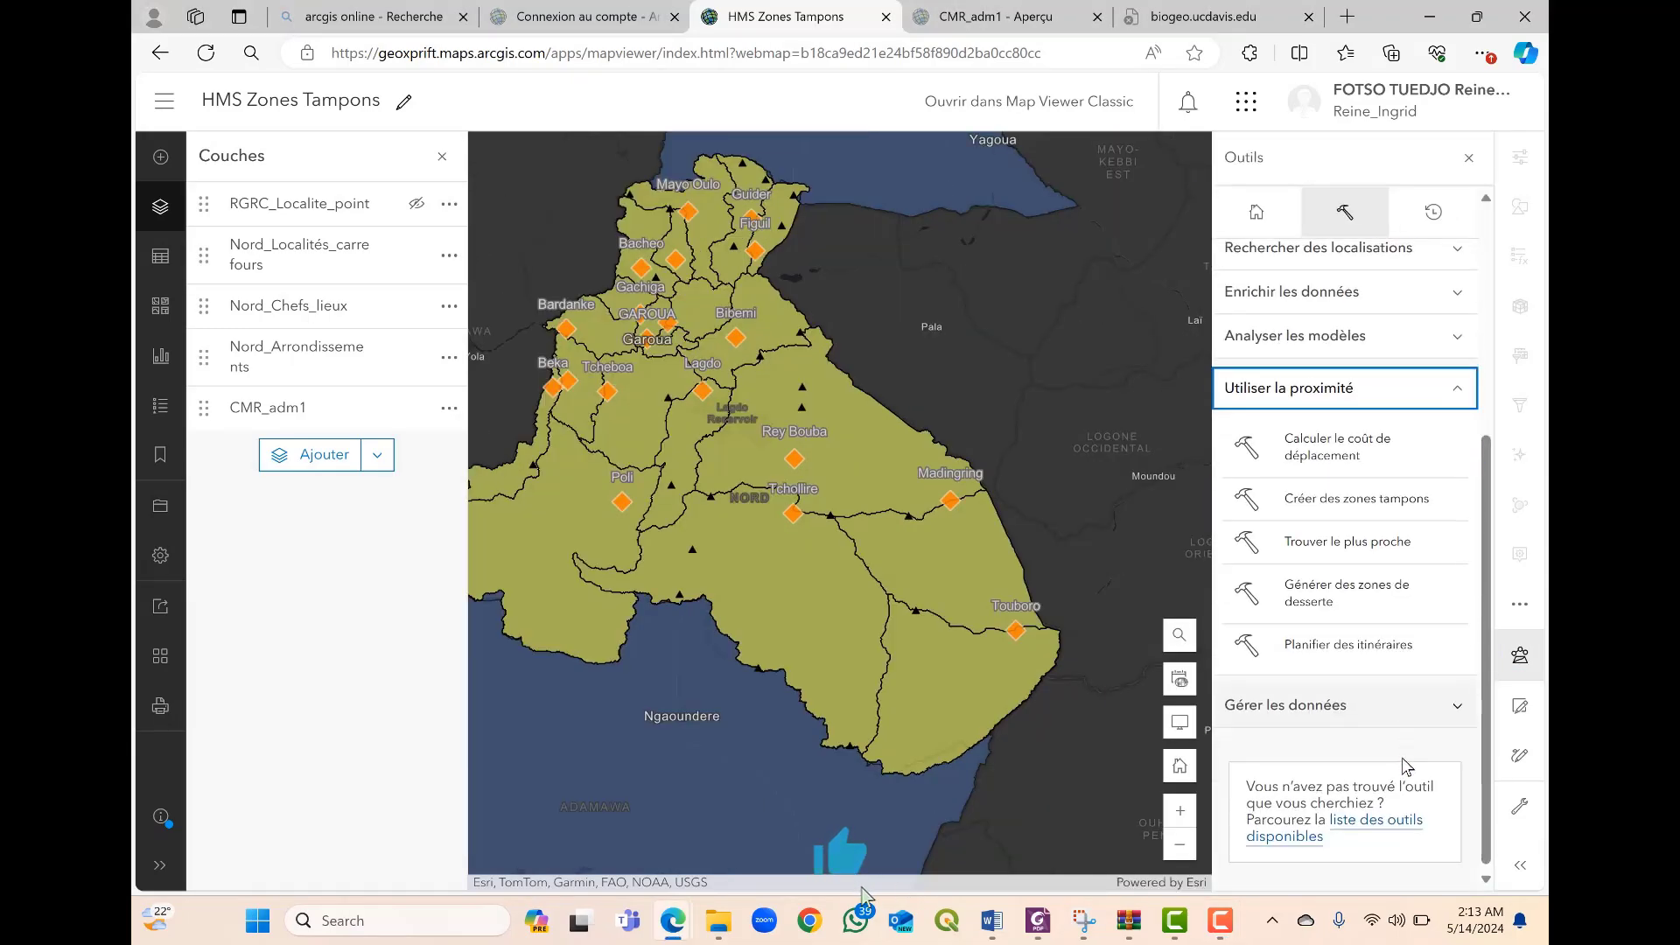
click(1415, 504)
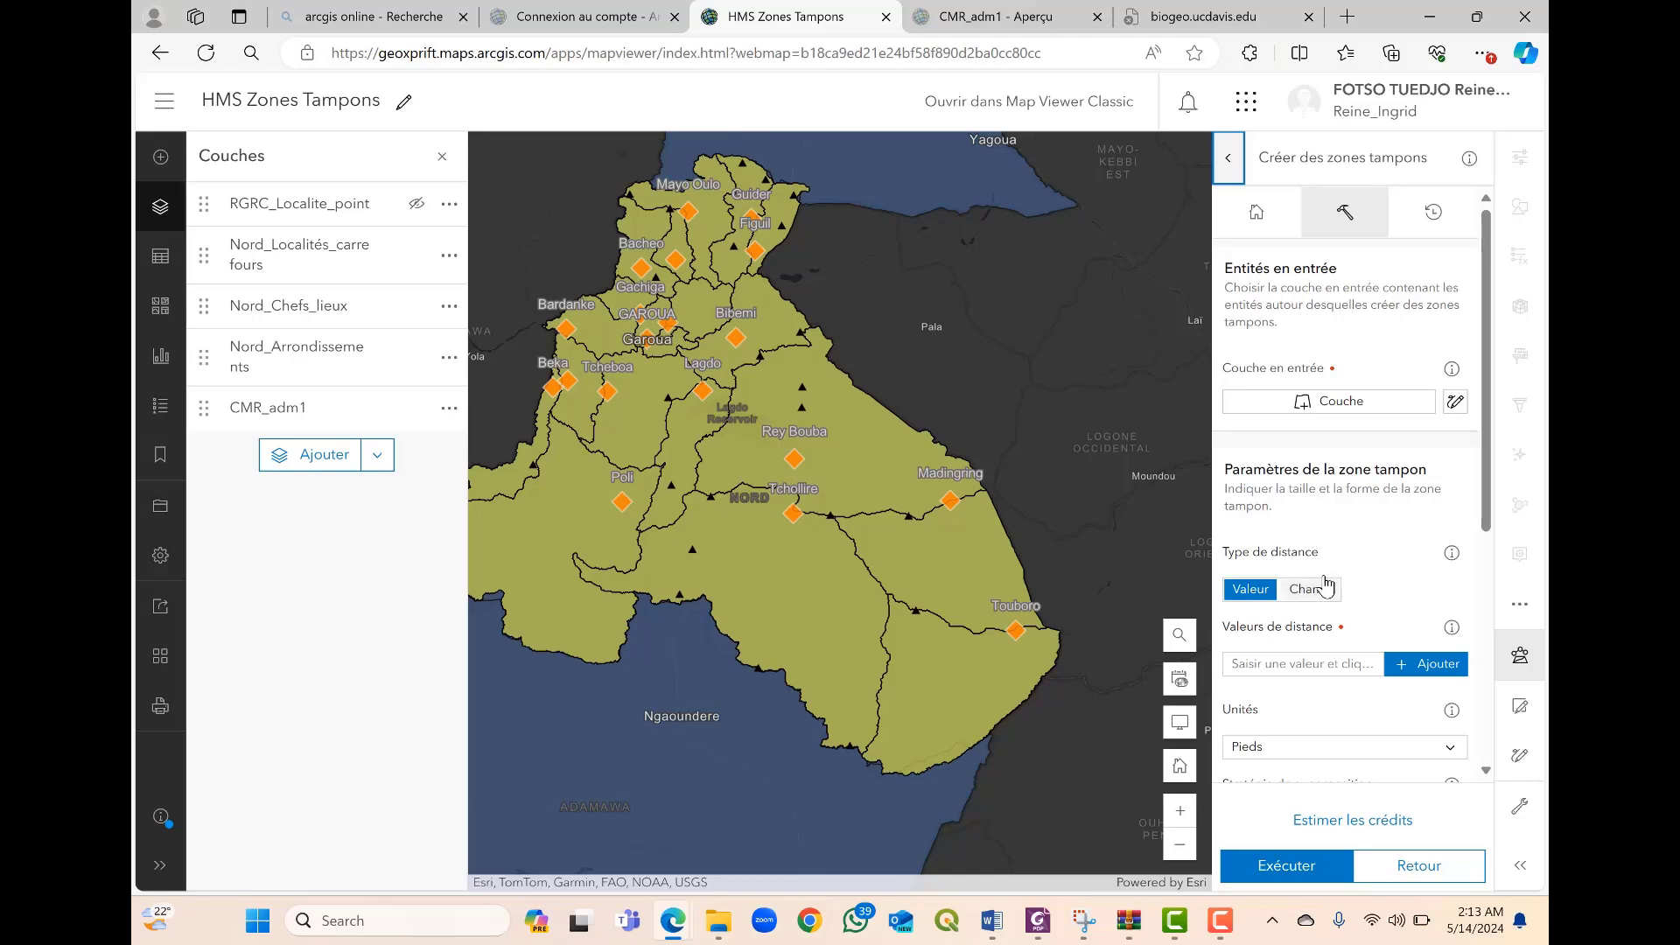
click(1381, 408)
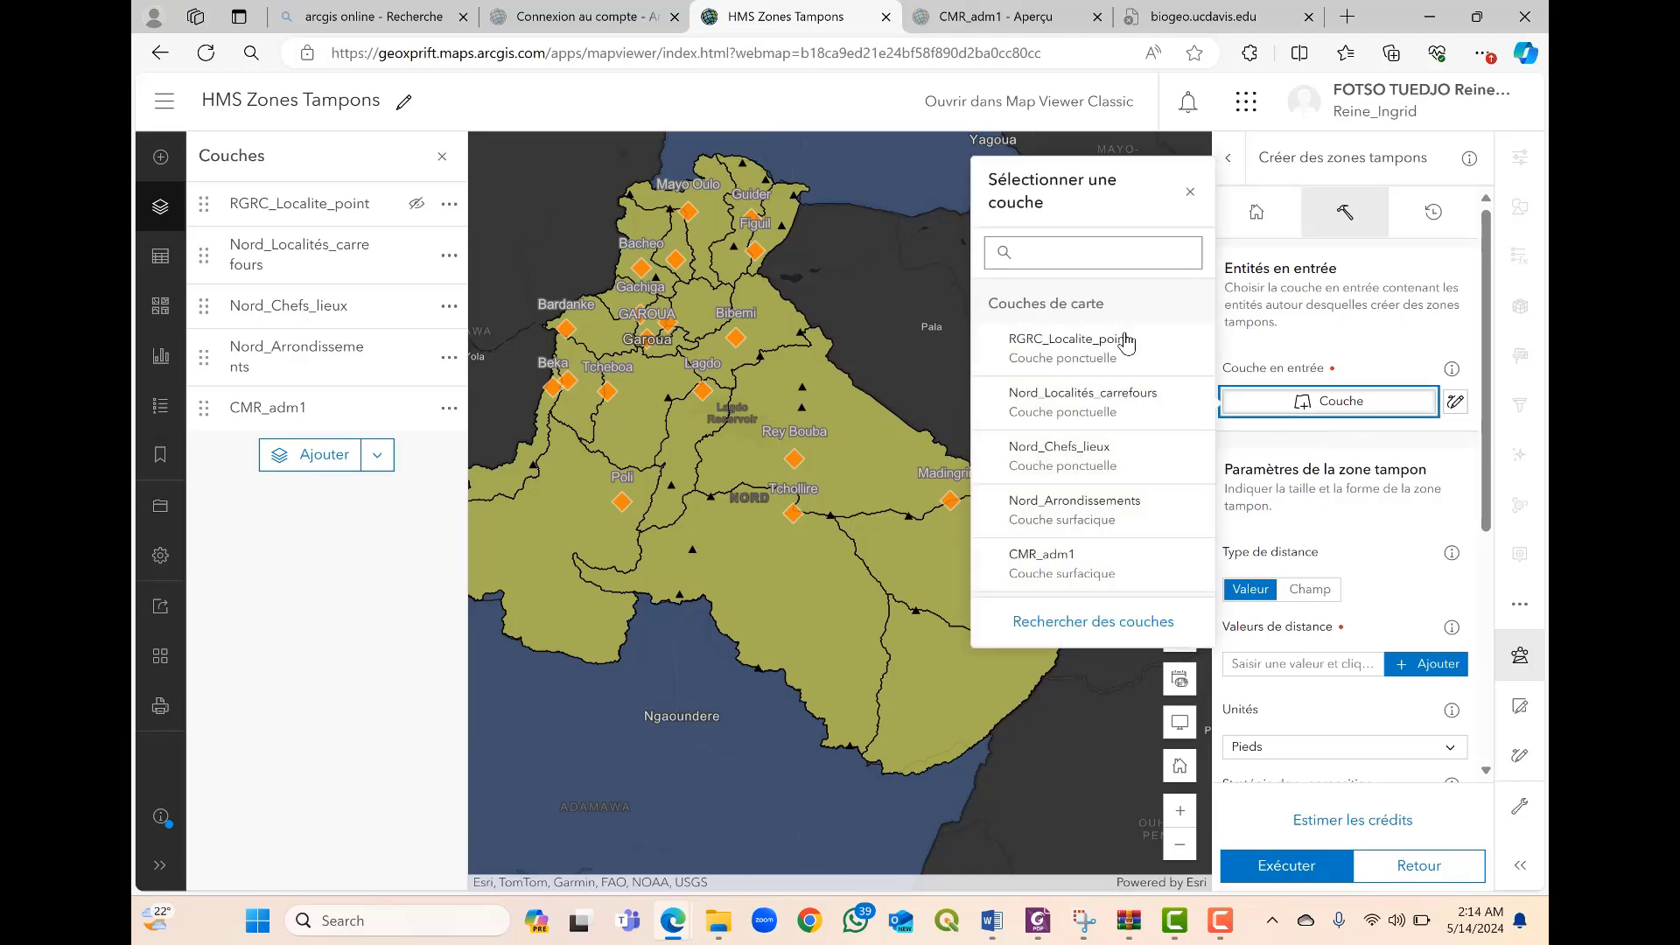
click(1137, 459)
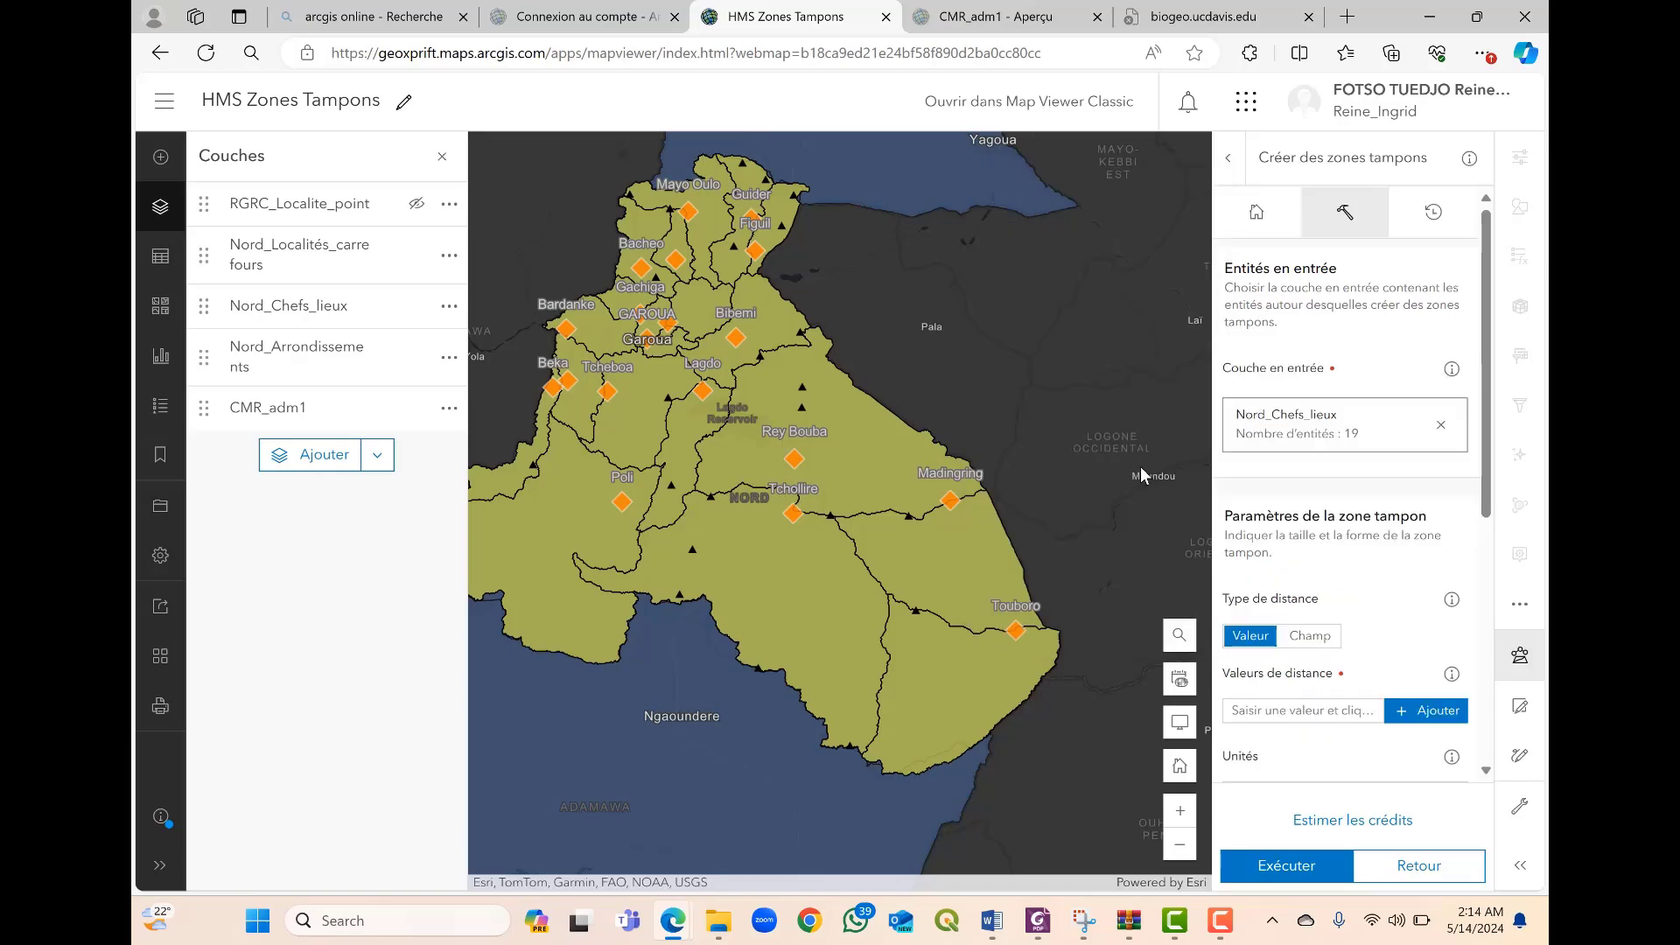
Step: Add a buffer distance value of 15 and set its units to Kilomètres
scroll(1407, 595, down, 2)
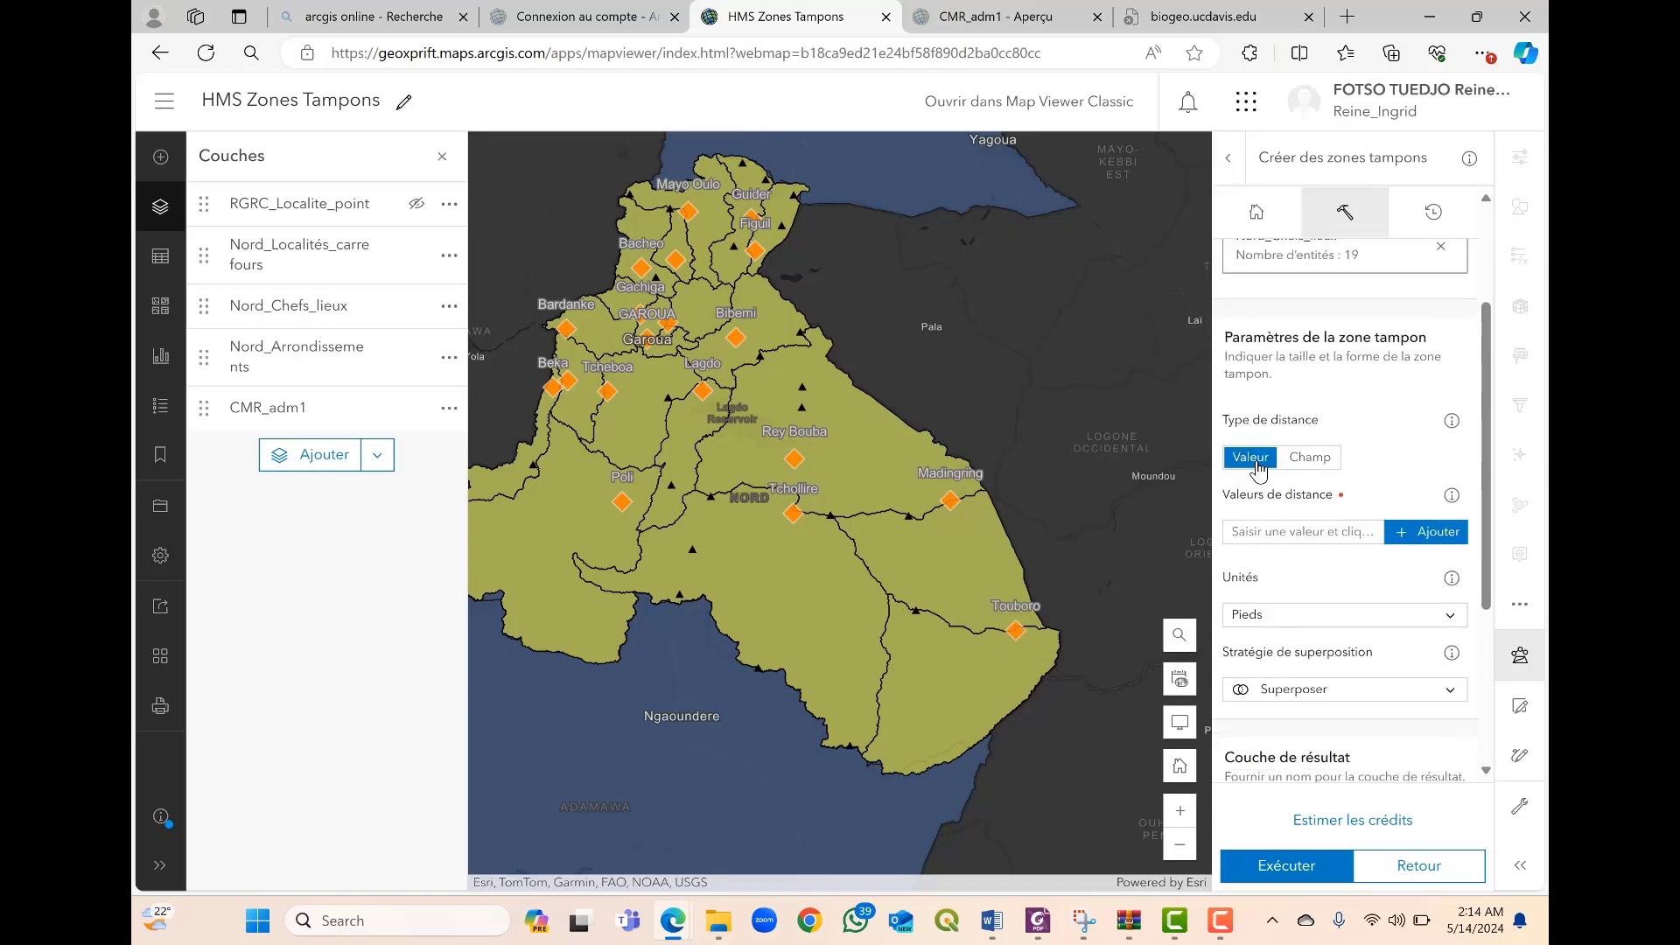
click(1268, 535)
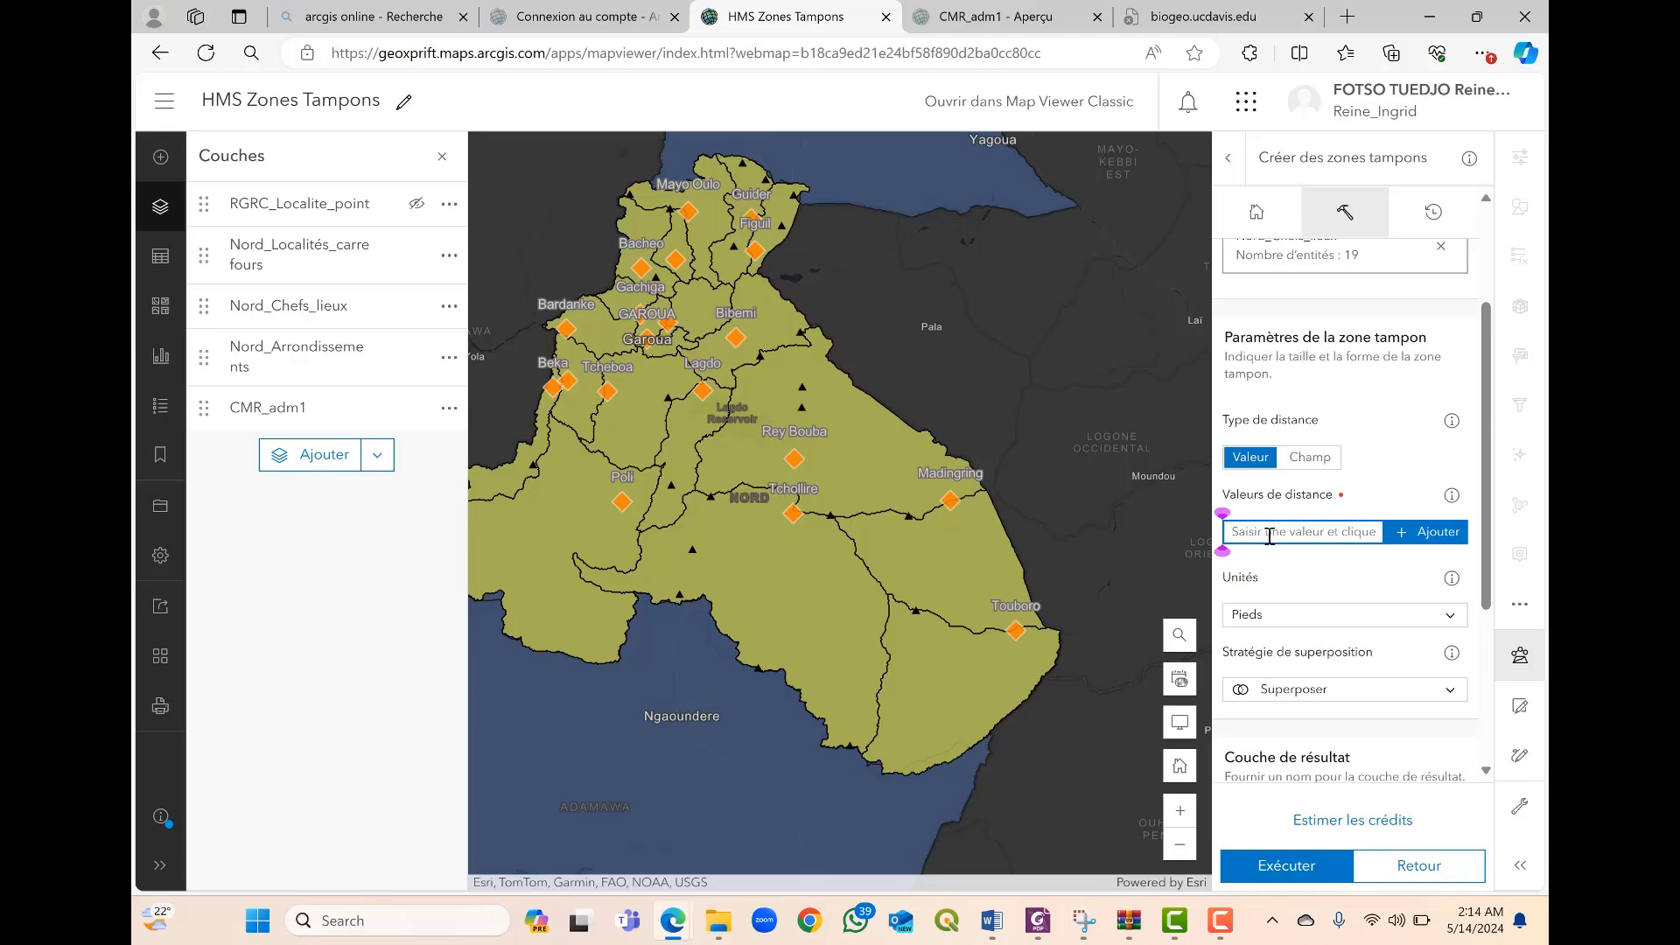
text(15)
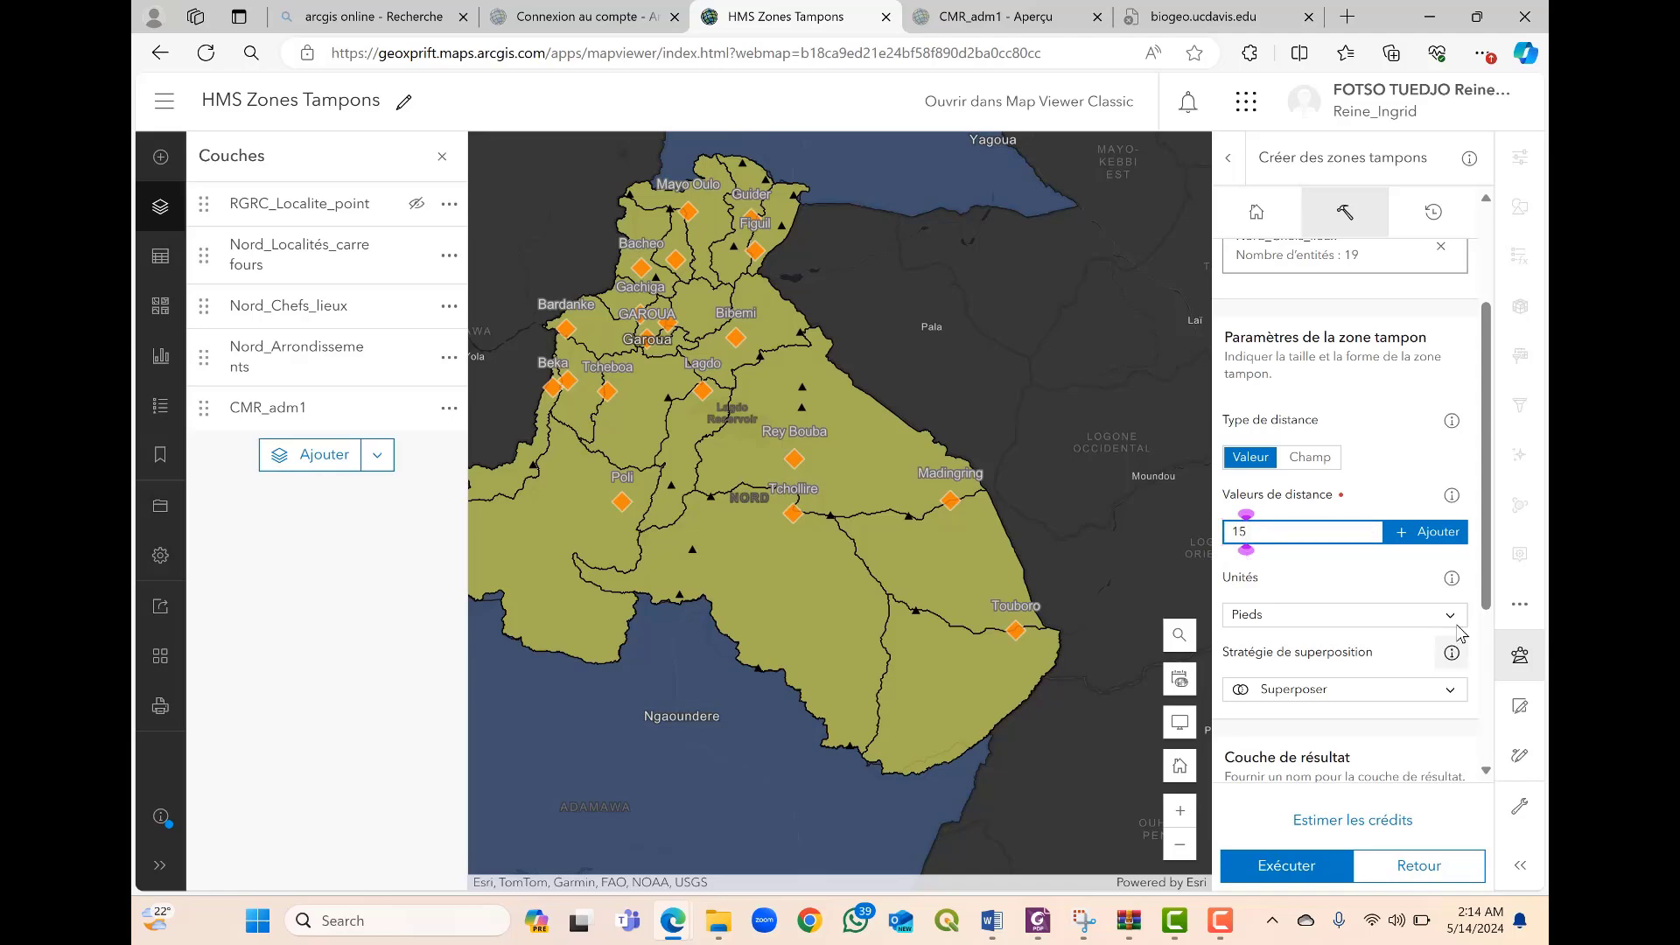
click(1450, 638)
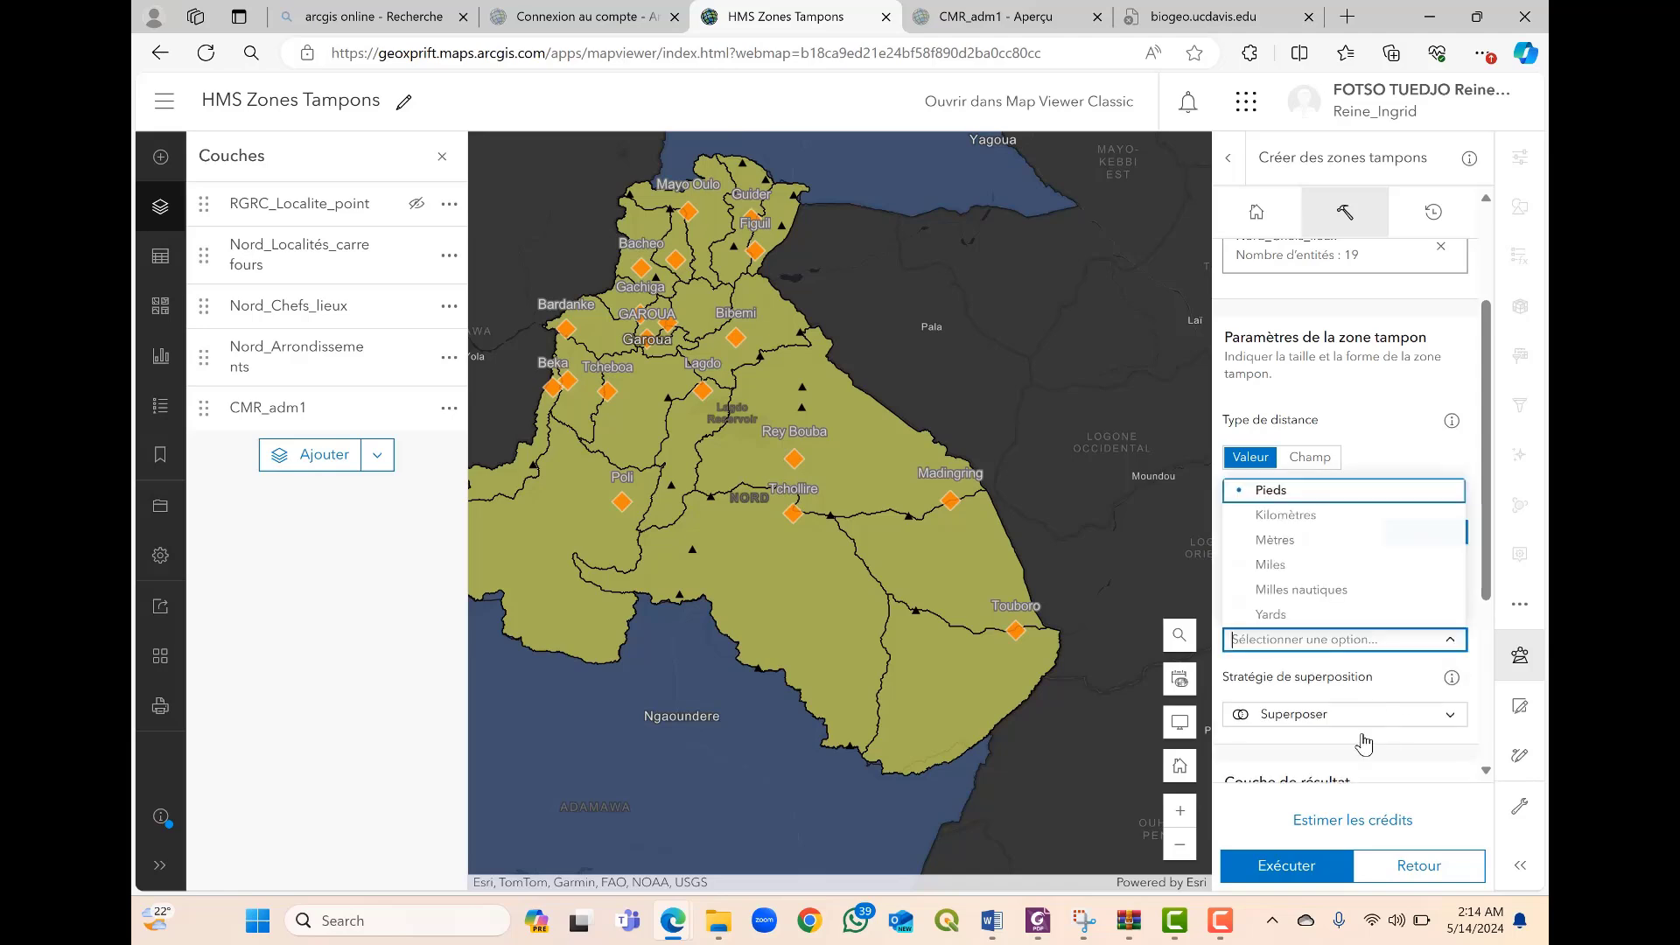
click(1324, 517)
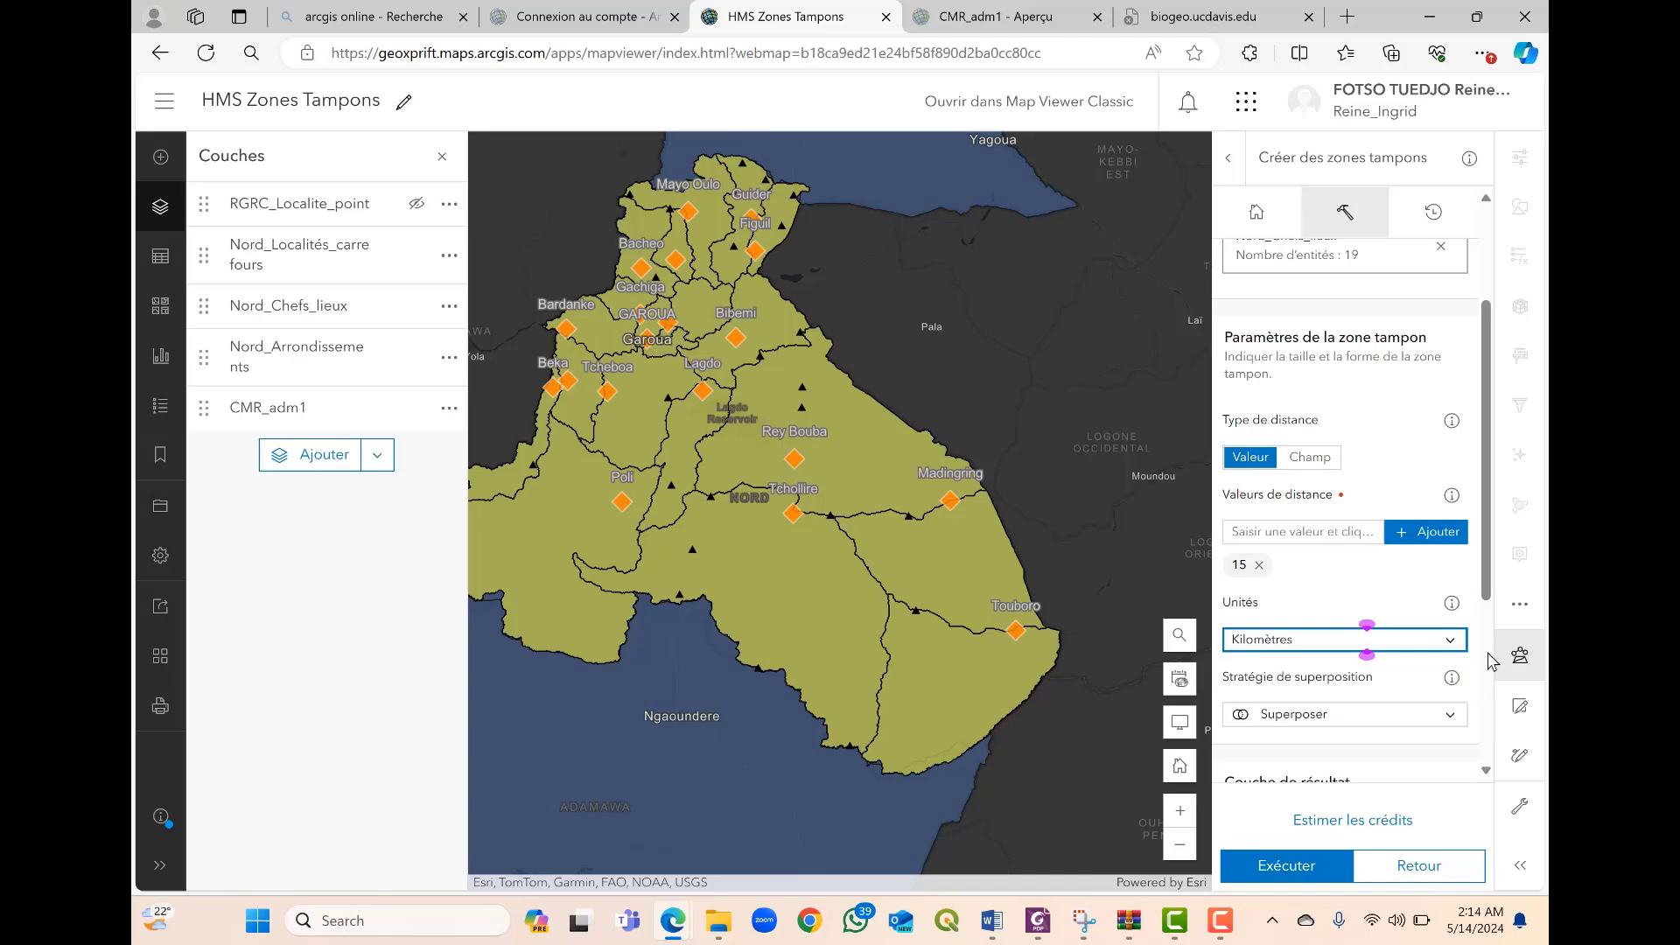
Step: Set the buffer overlap strategy to Fusionner
scroll(1485, 665, down, 1)
scroll(1485, 665, down, 3)
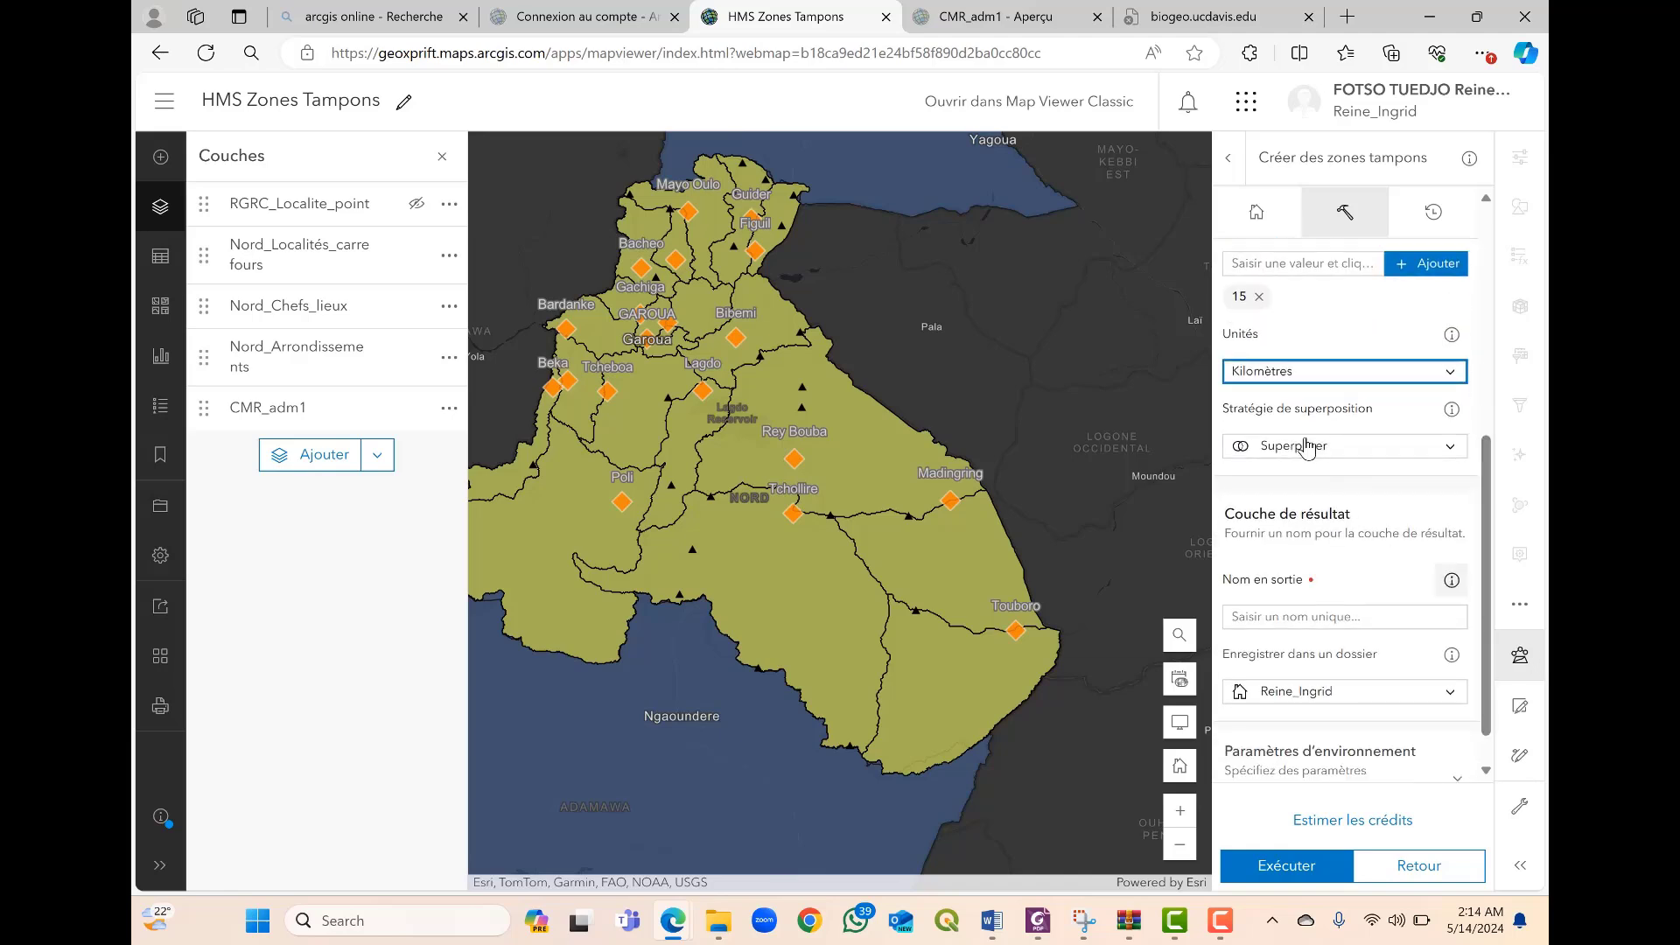
click(1453, 448)
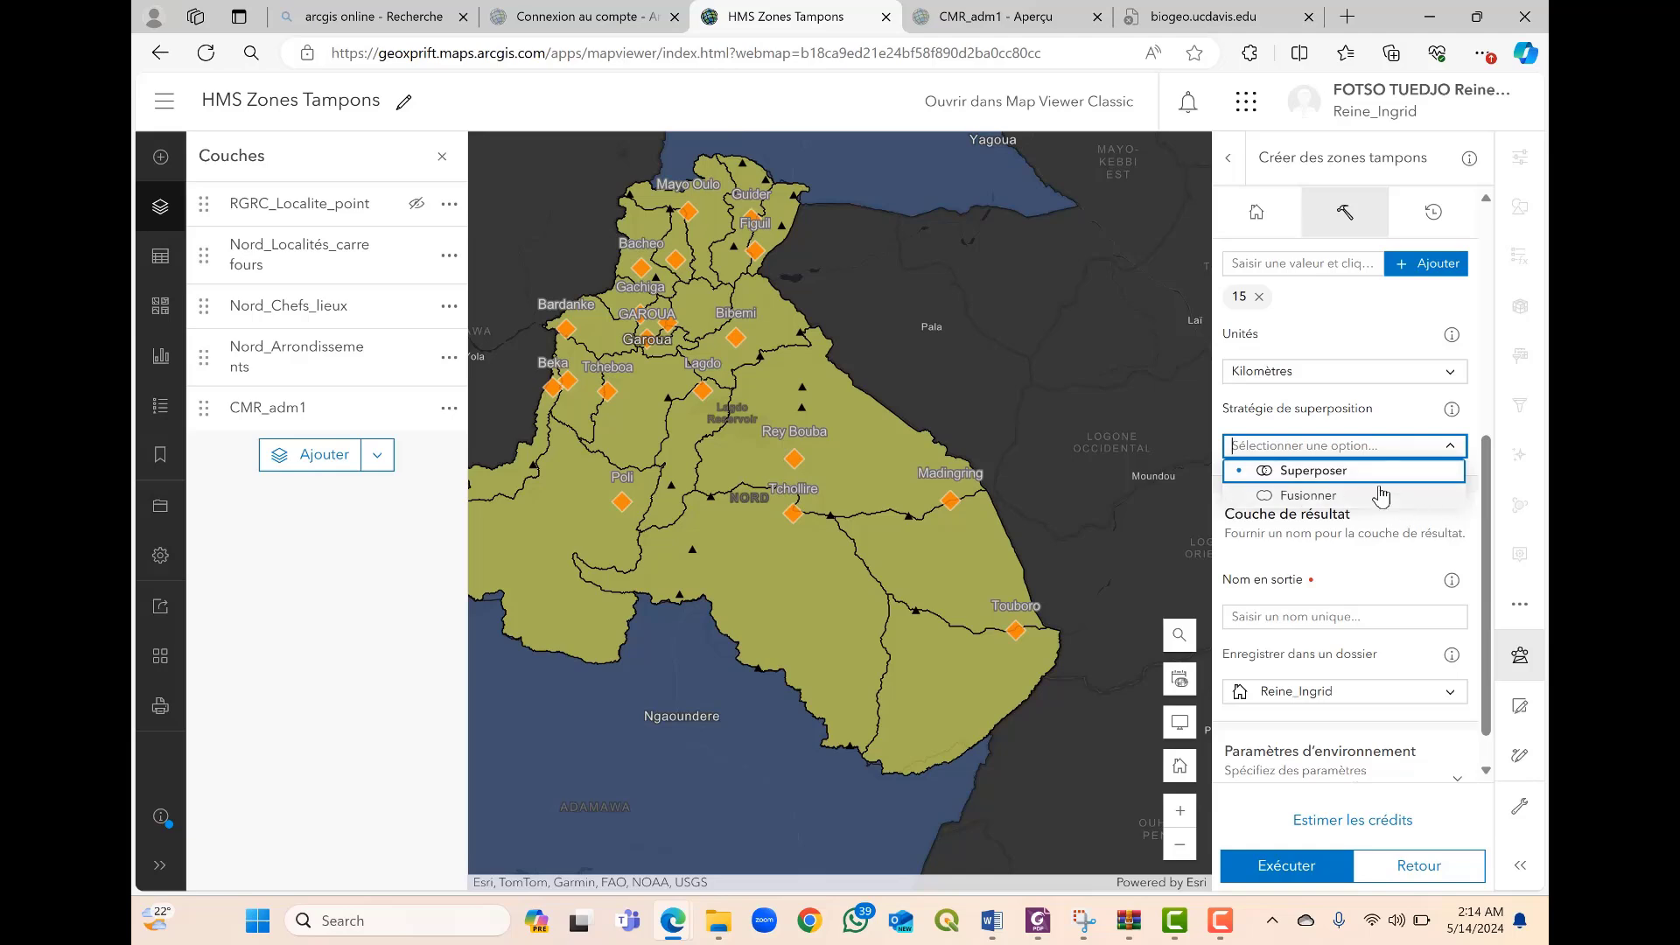
click(1323, 499)
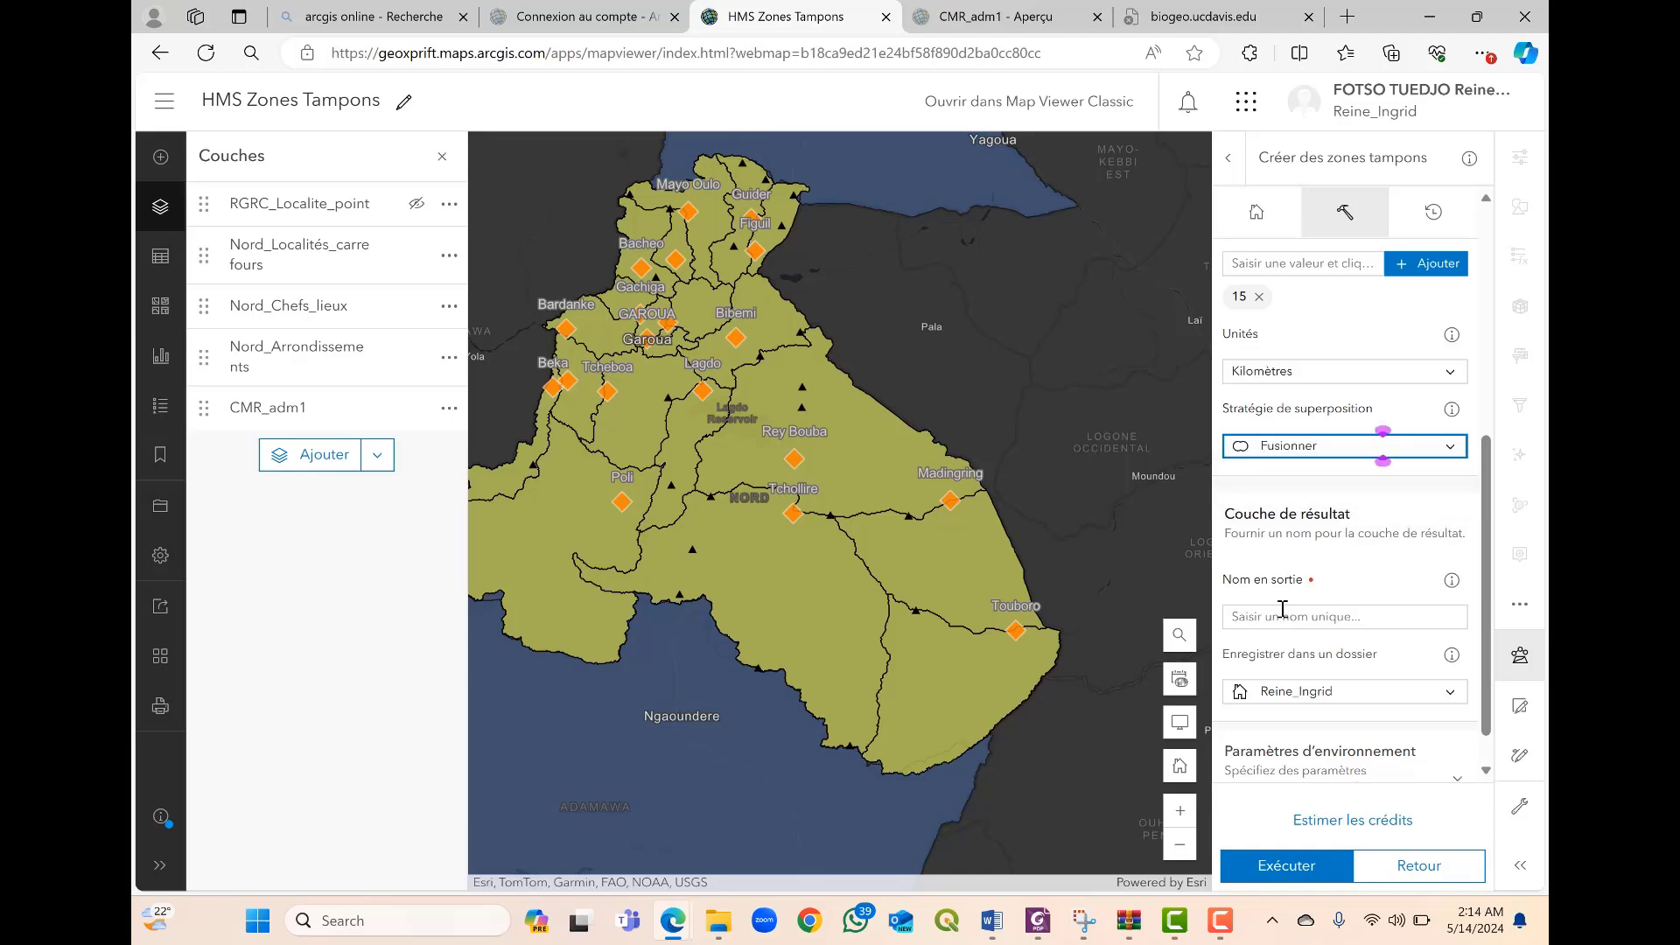
Step: Name the output layer Buffer_Chefs_lieux_15 and run the buffer analysis
click(1374, 619)
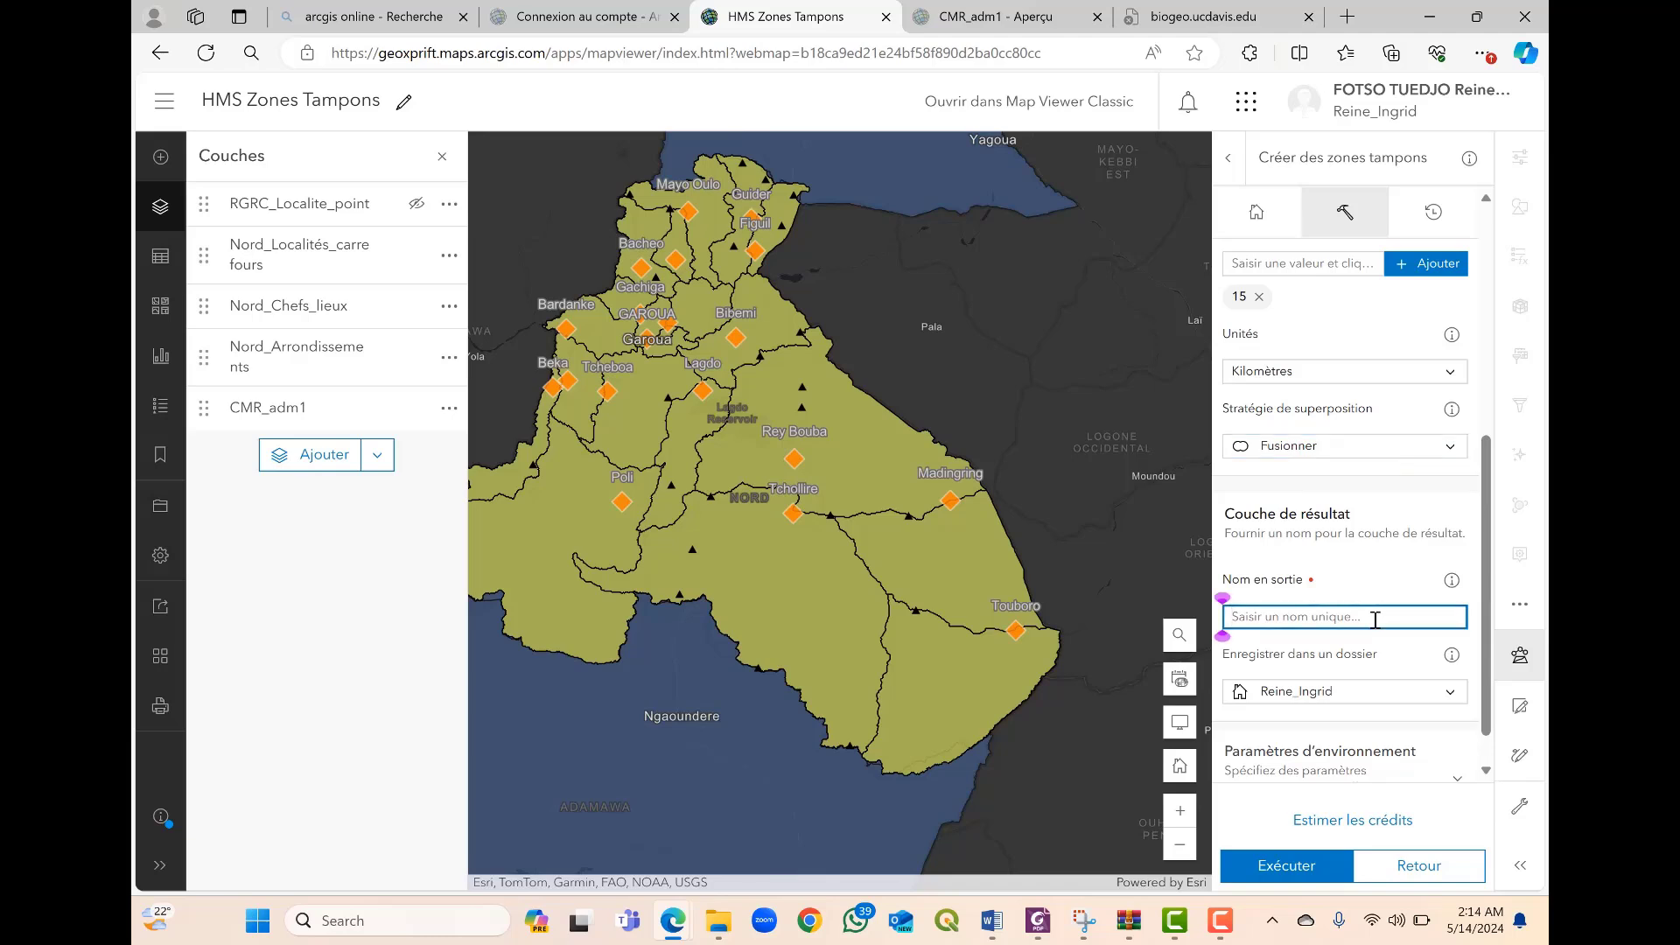
text(B)
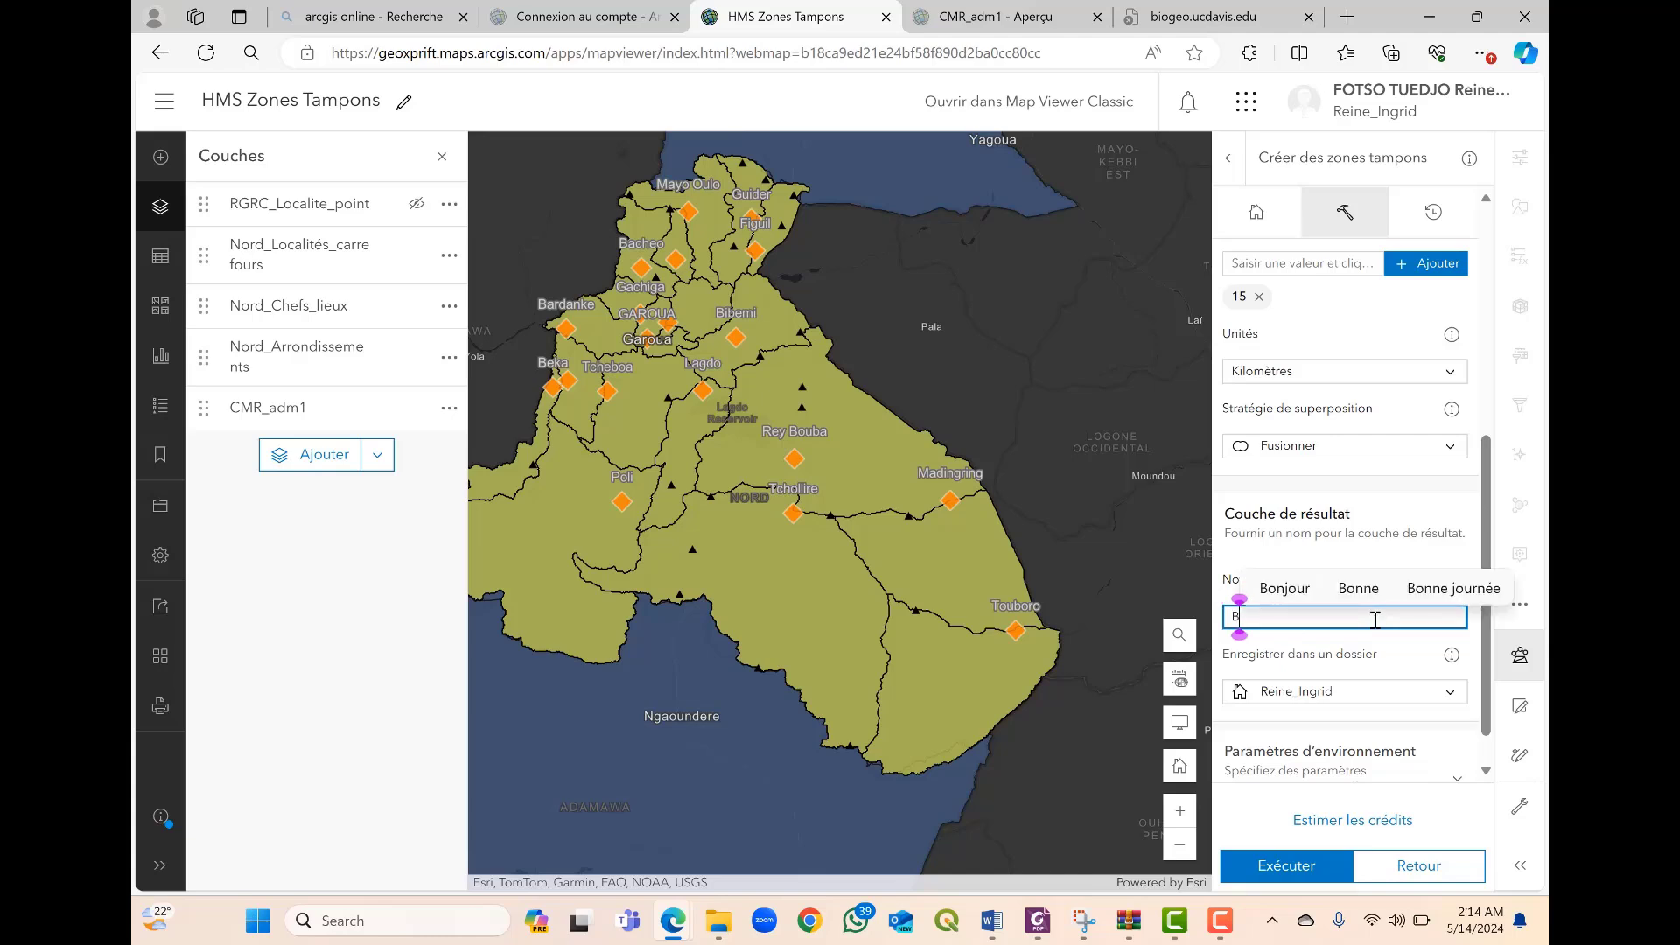
text(uffer)
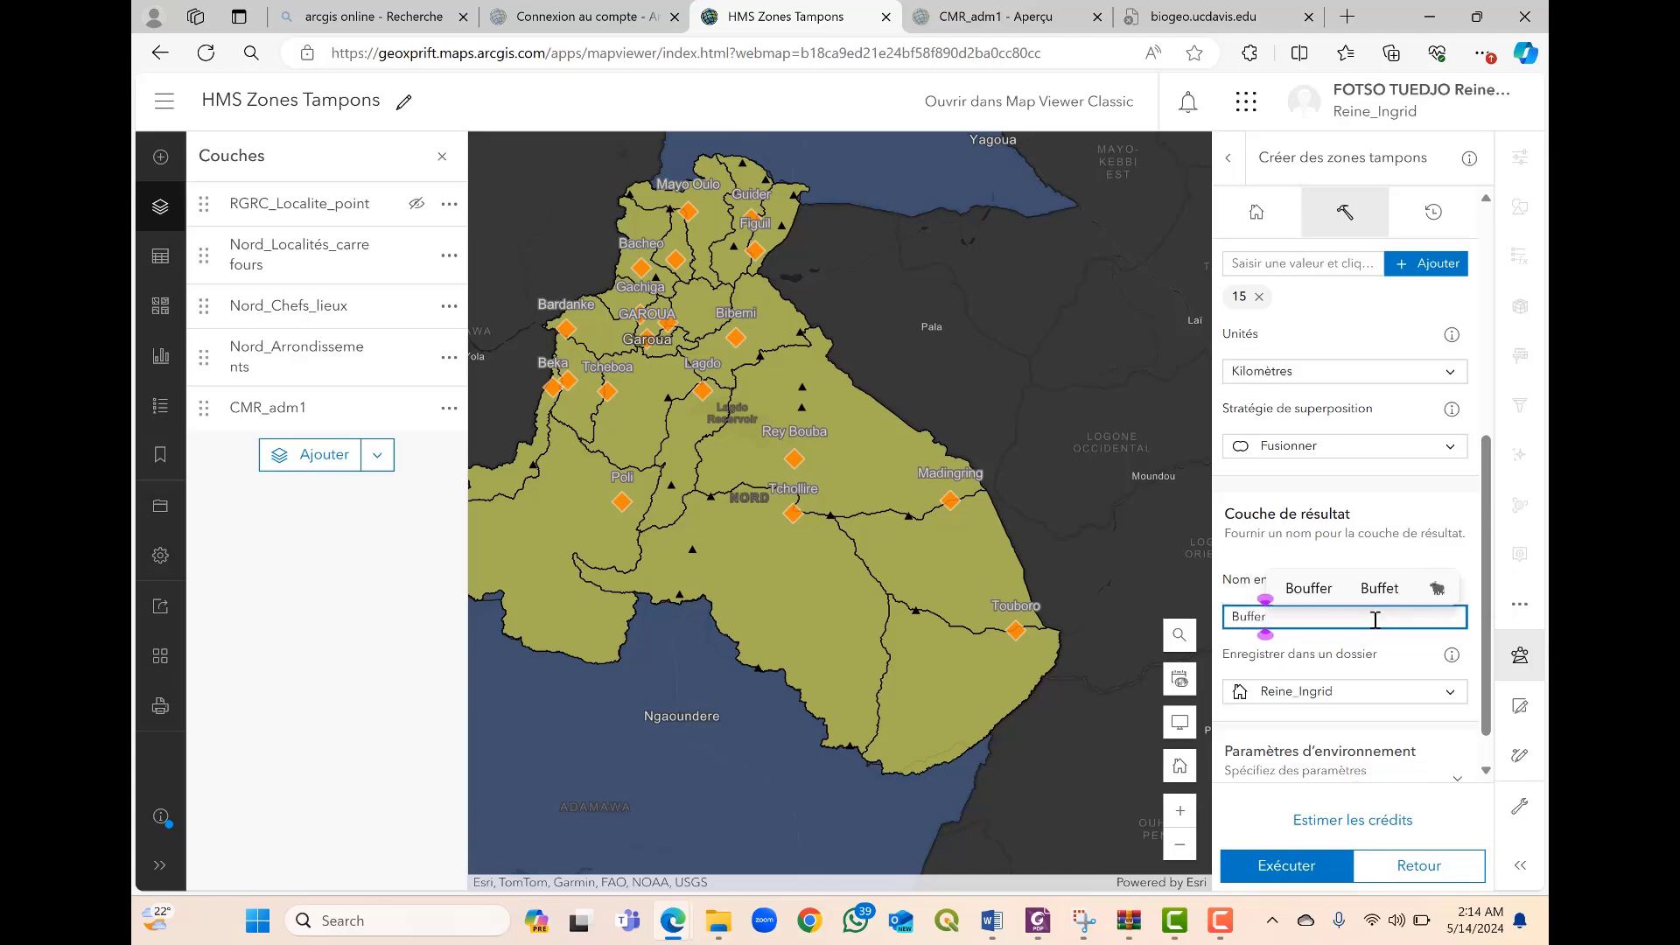
text(_Chef)
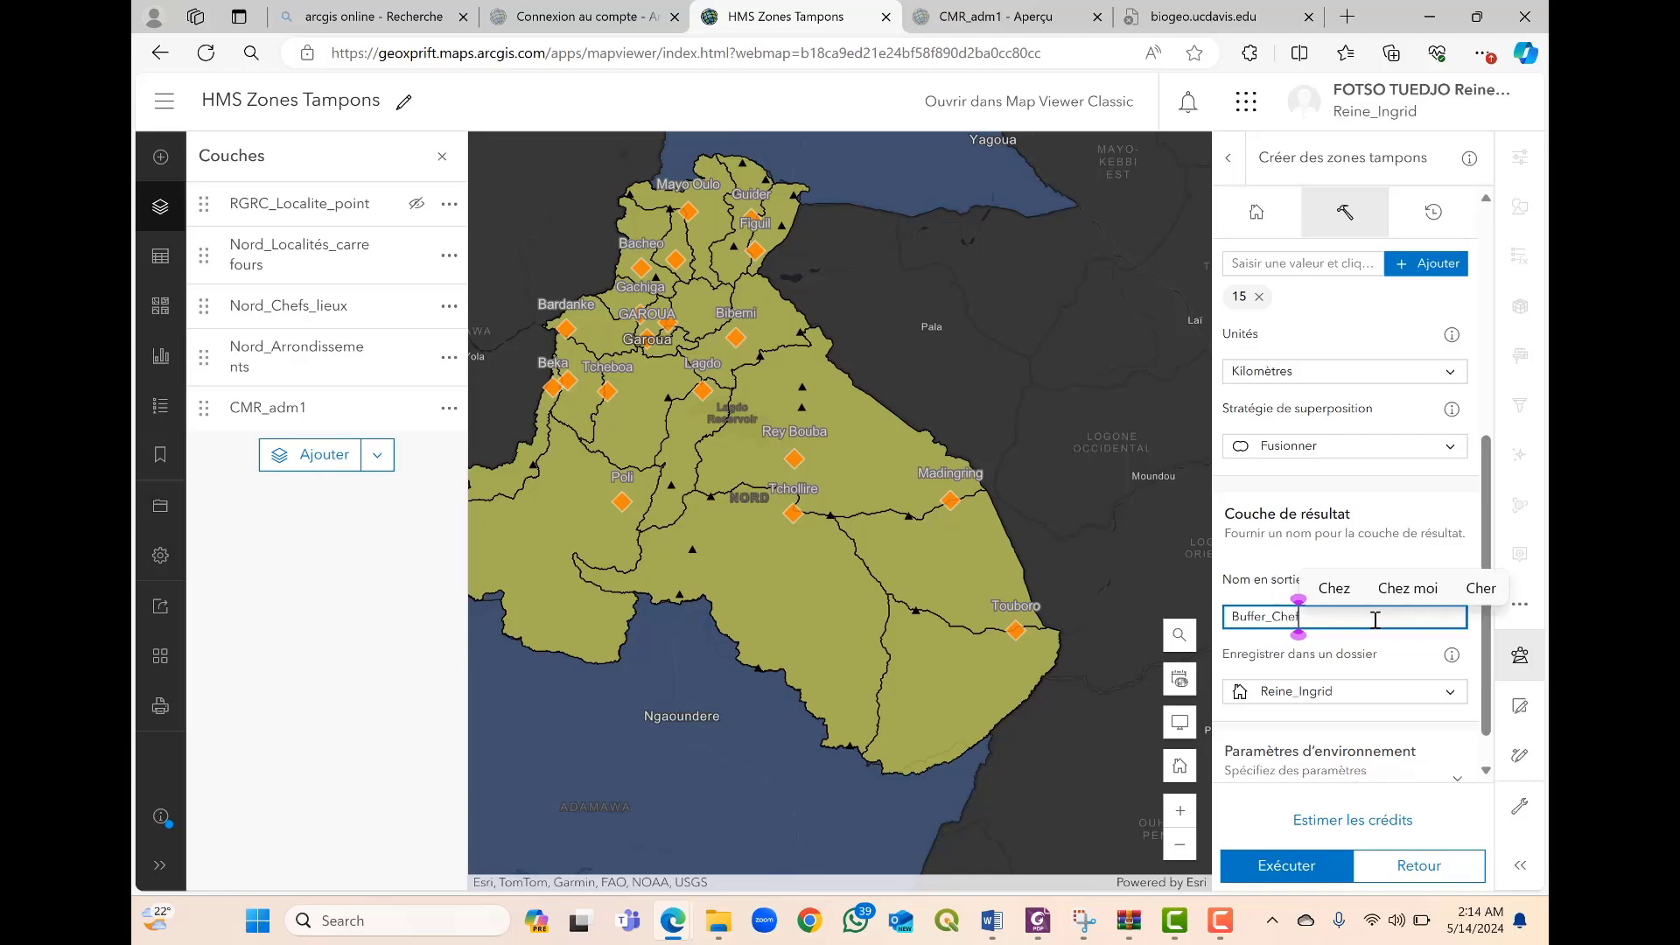
text(s_lieu)
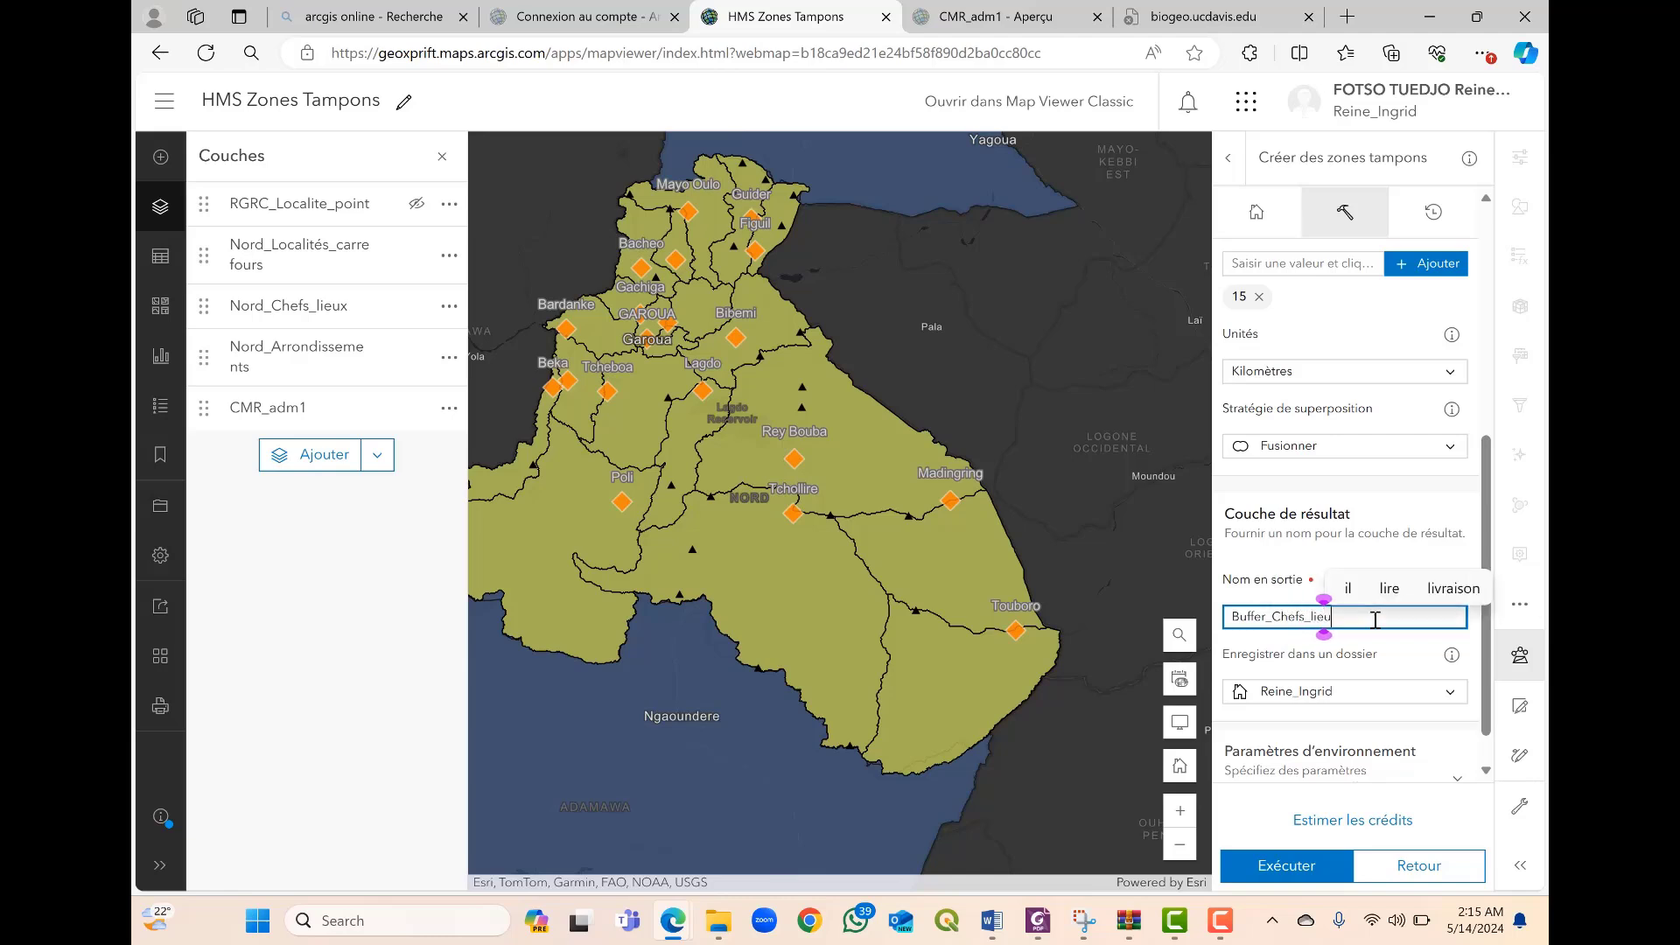
text(x_1)
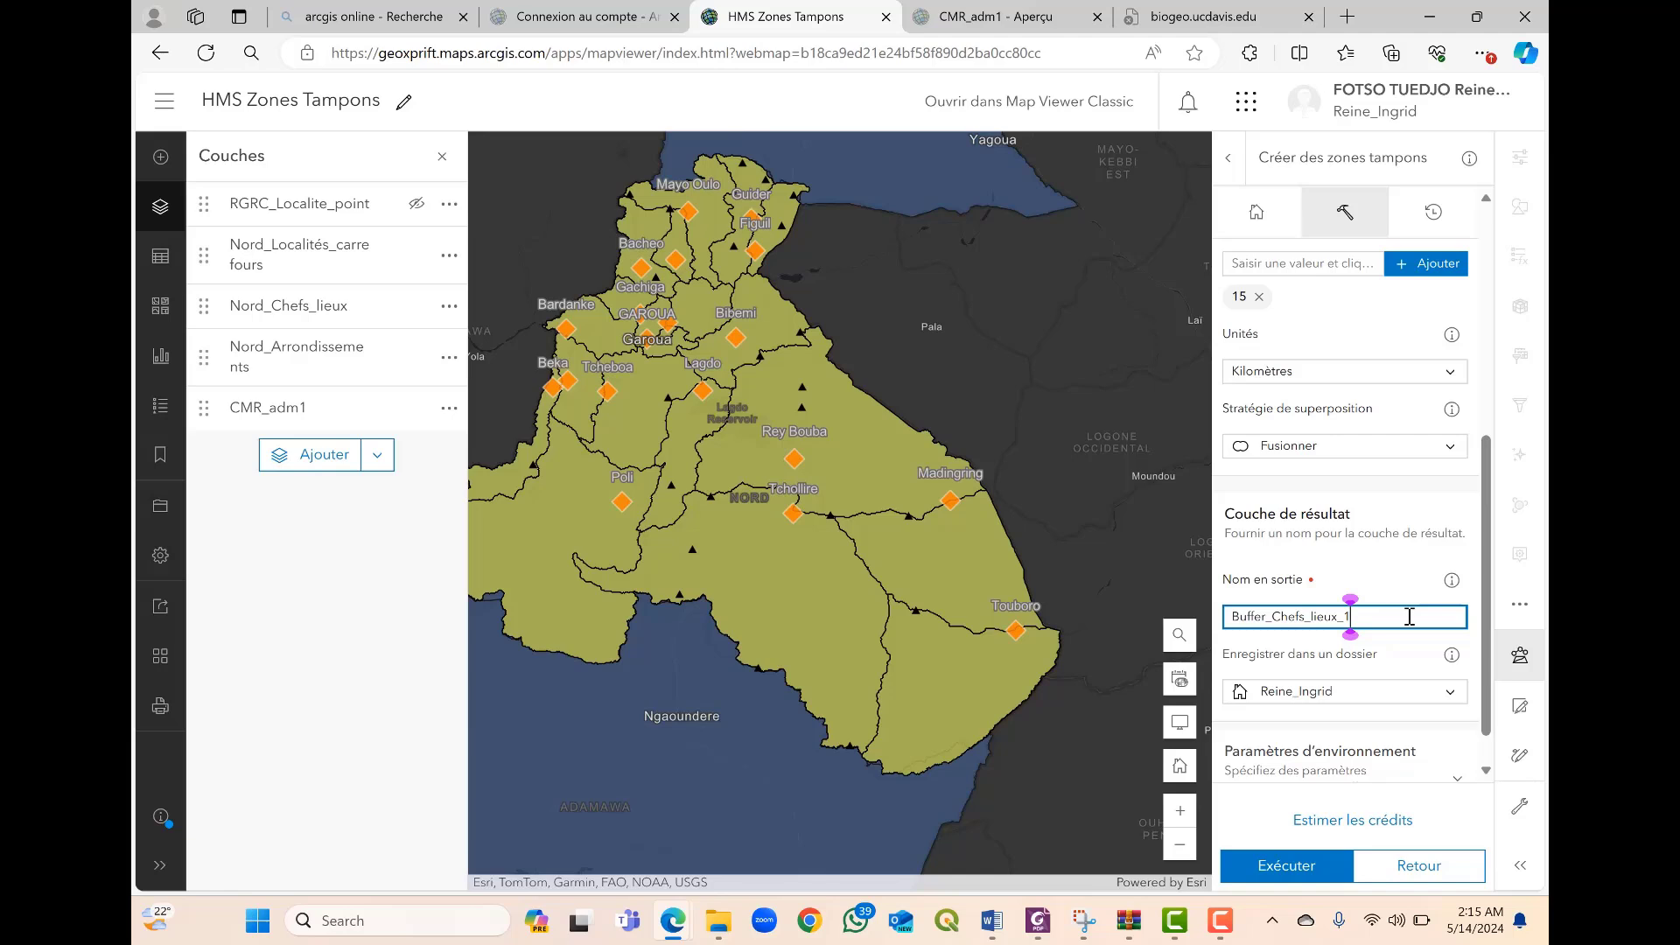
text(5)
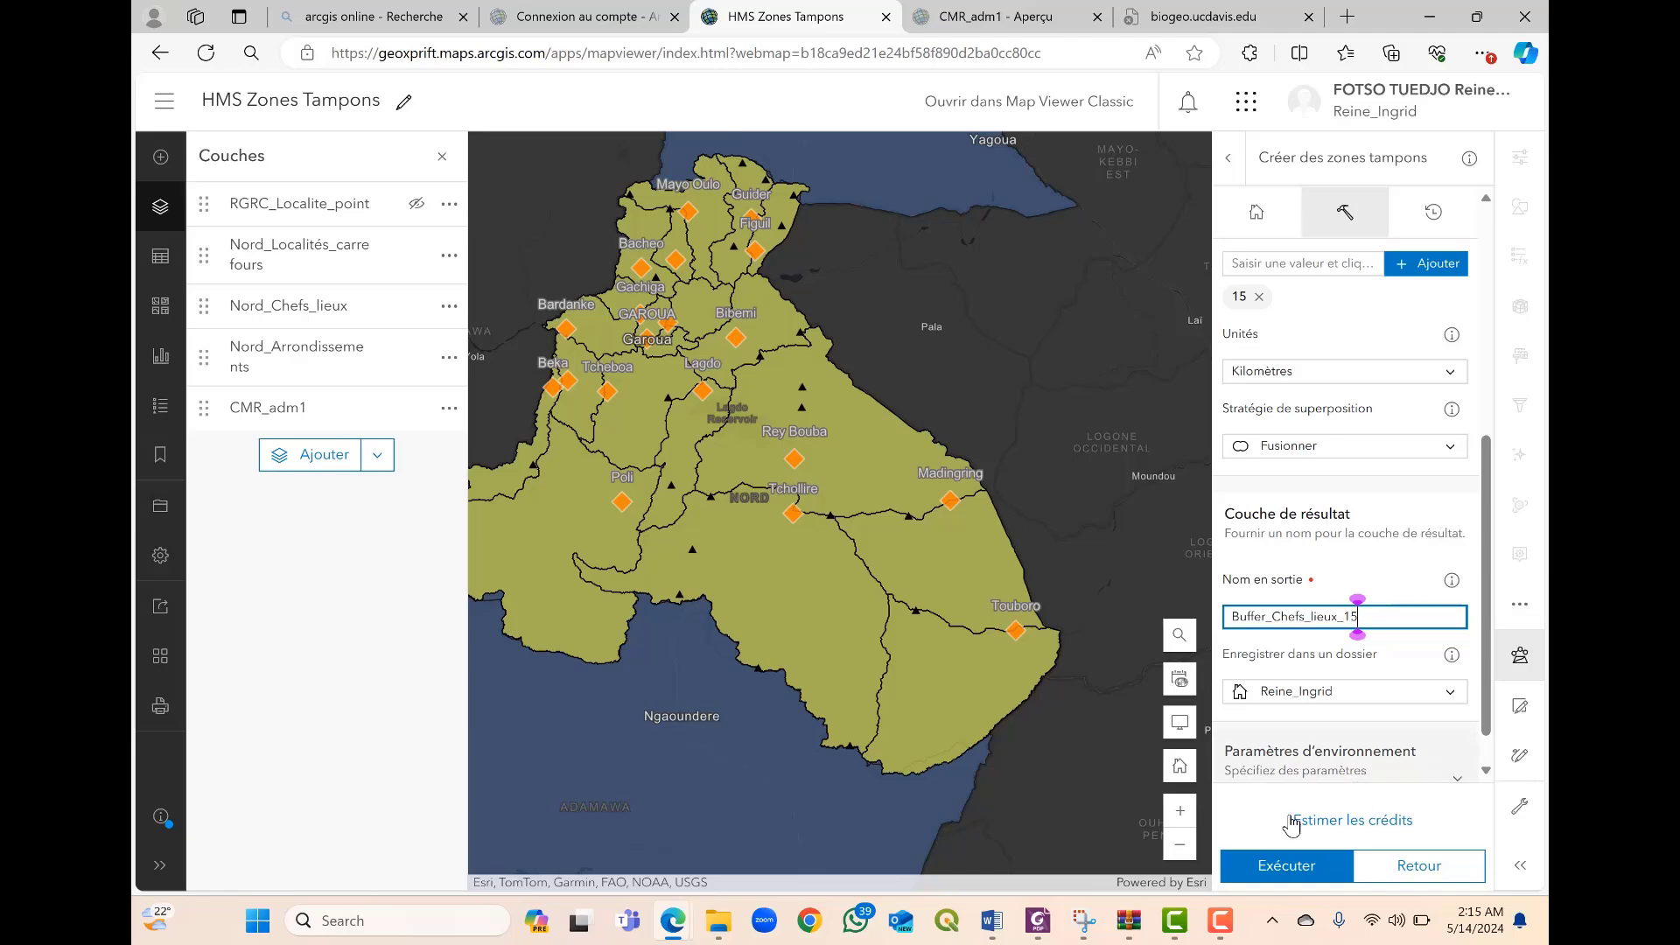
click(1302, 866)
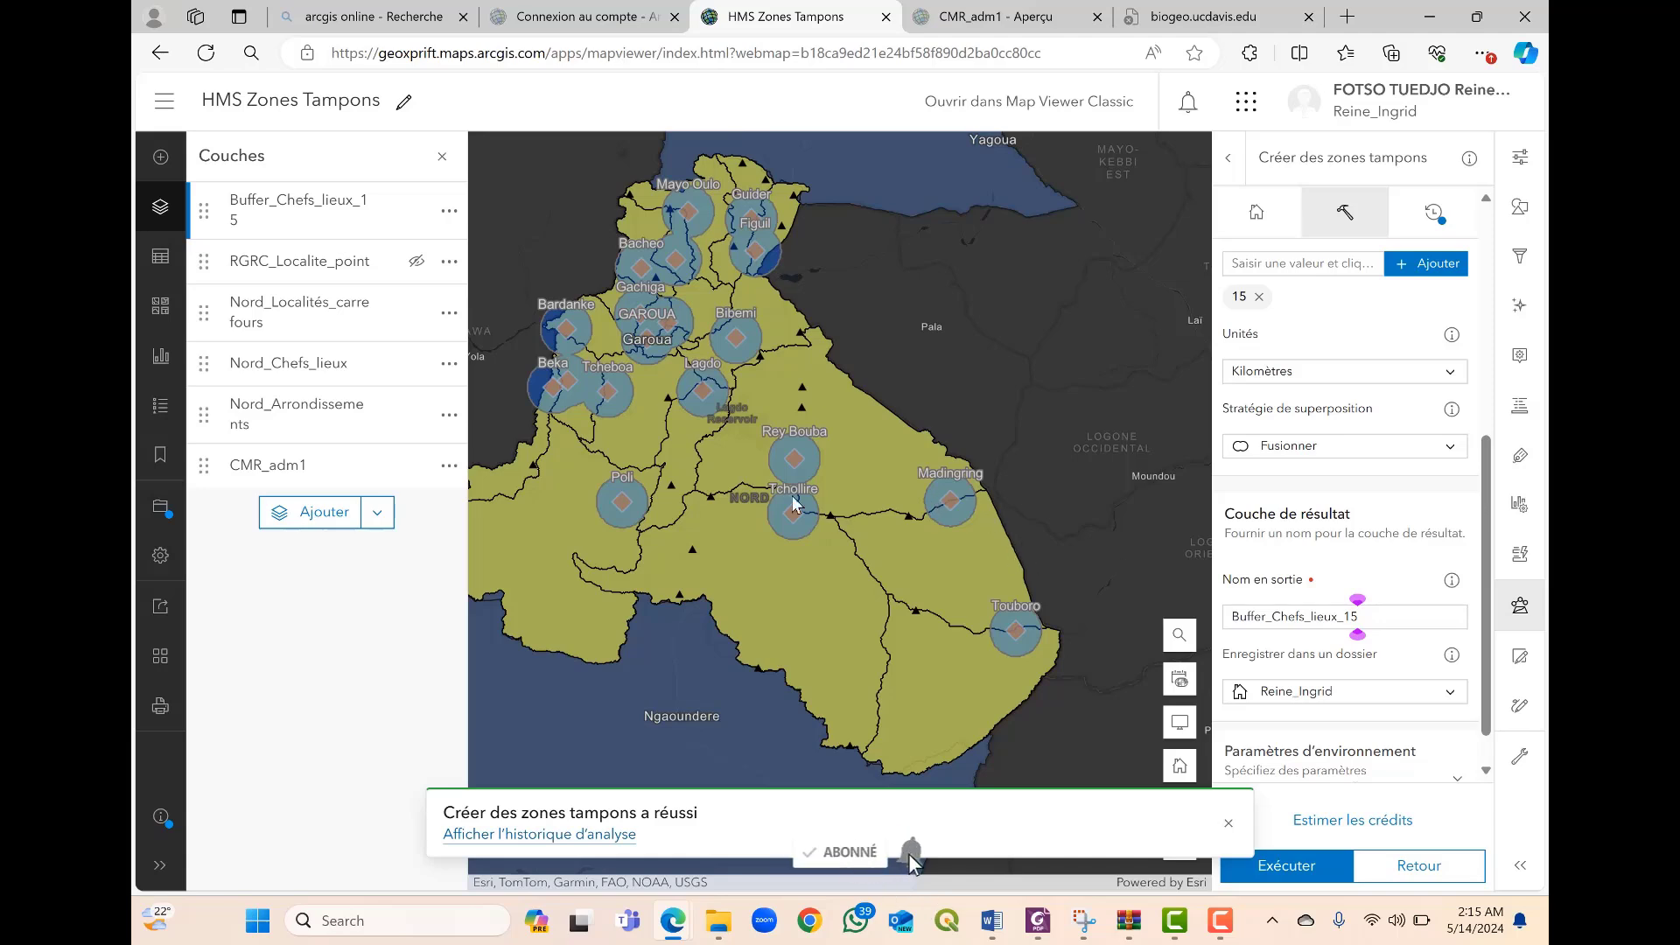
Step: Inspect the merged buffers around the chefs-lieux on the map and hide the Buffer_Chefs_lieux_15 layer
scroll(906, 481, up, 1)
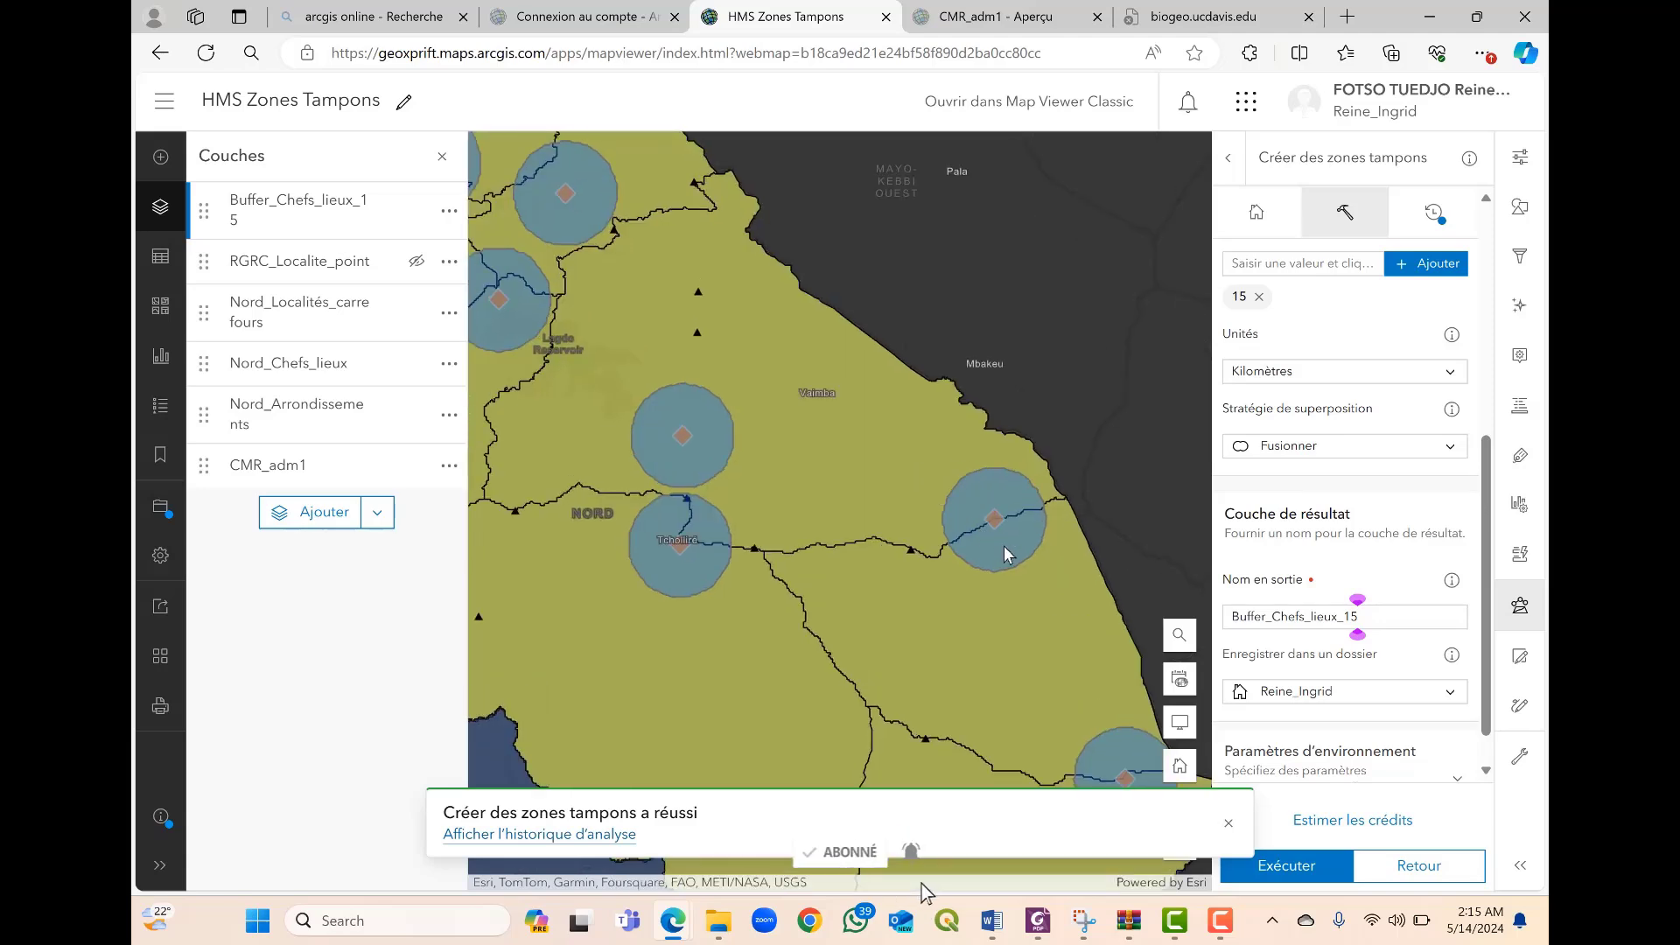
scroll(1005, 547, down, 1)
scroll(696, 413, up, 1)
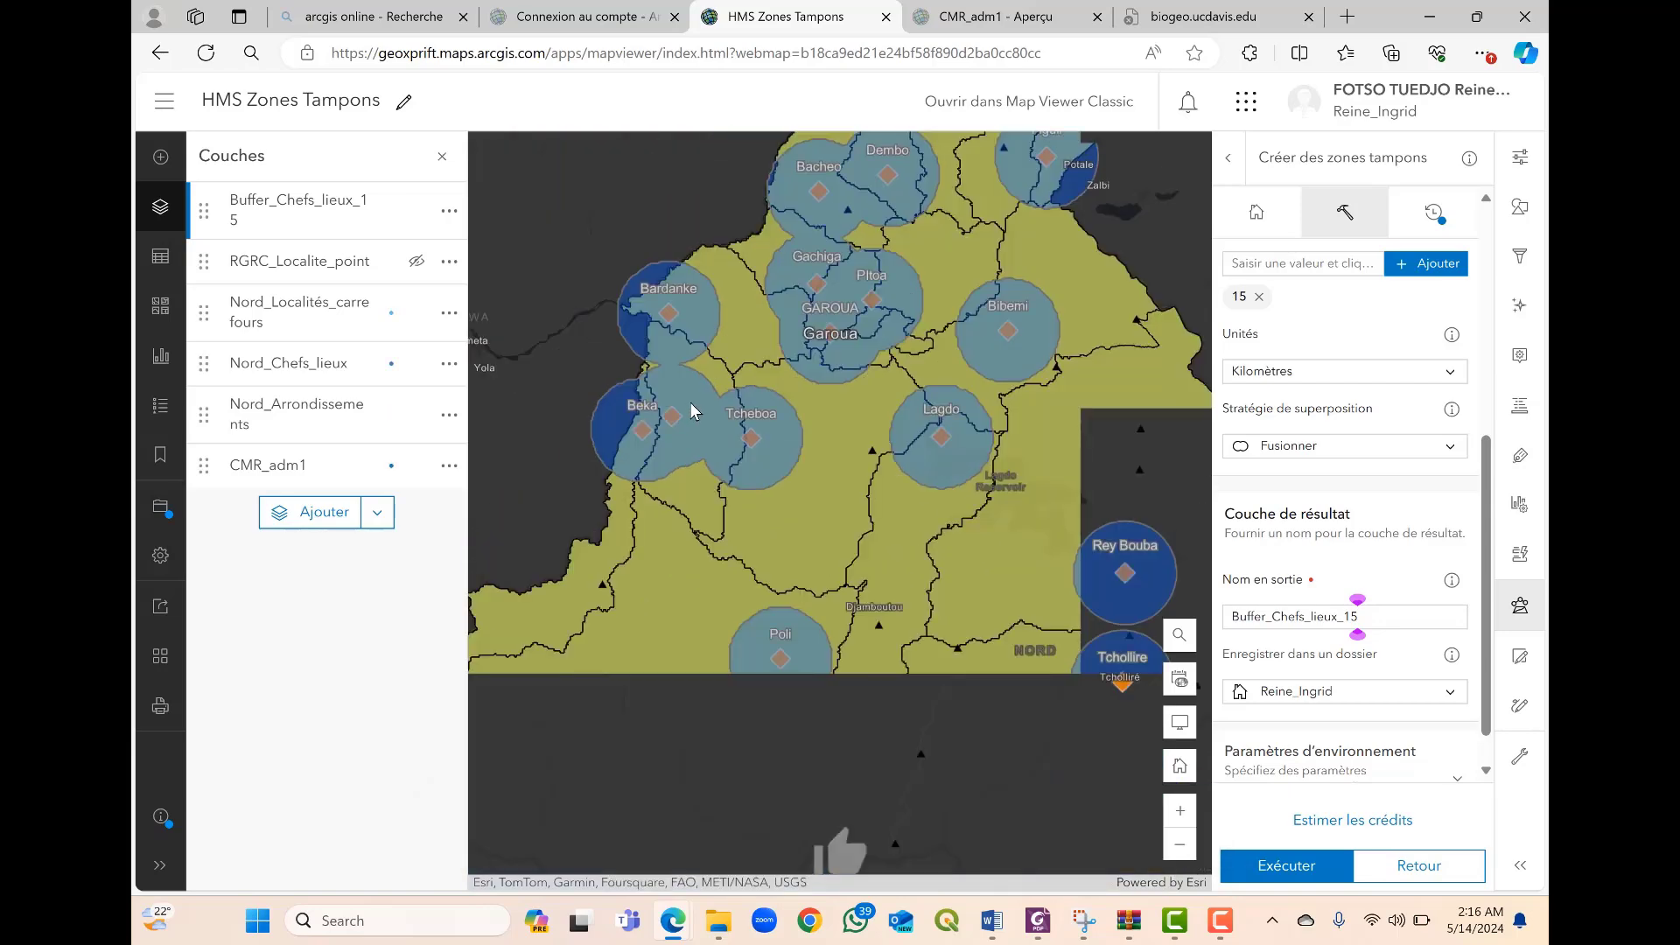
scroll(693, 409, up, 1)
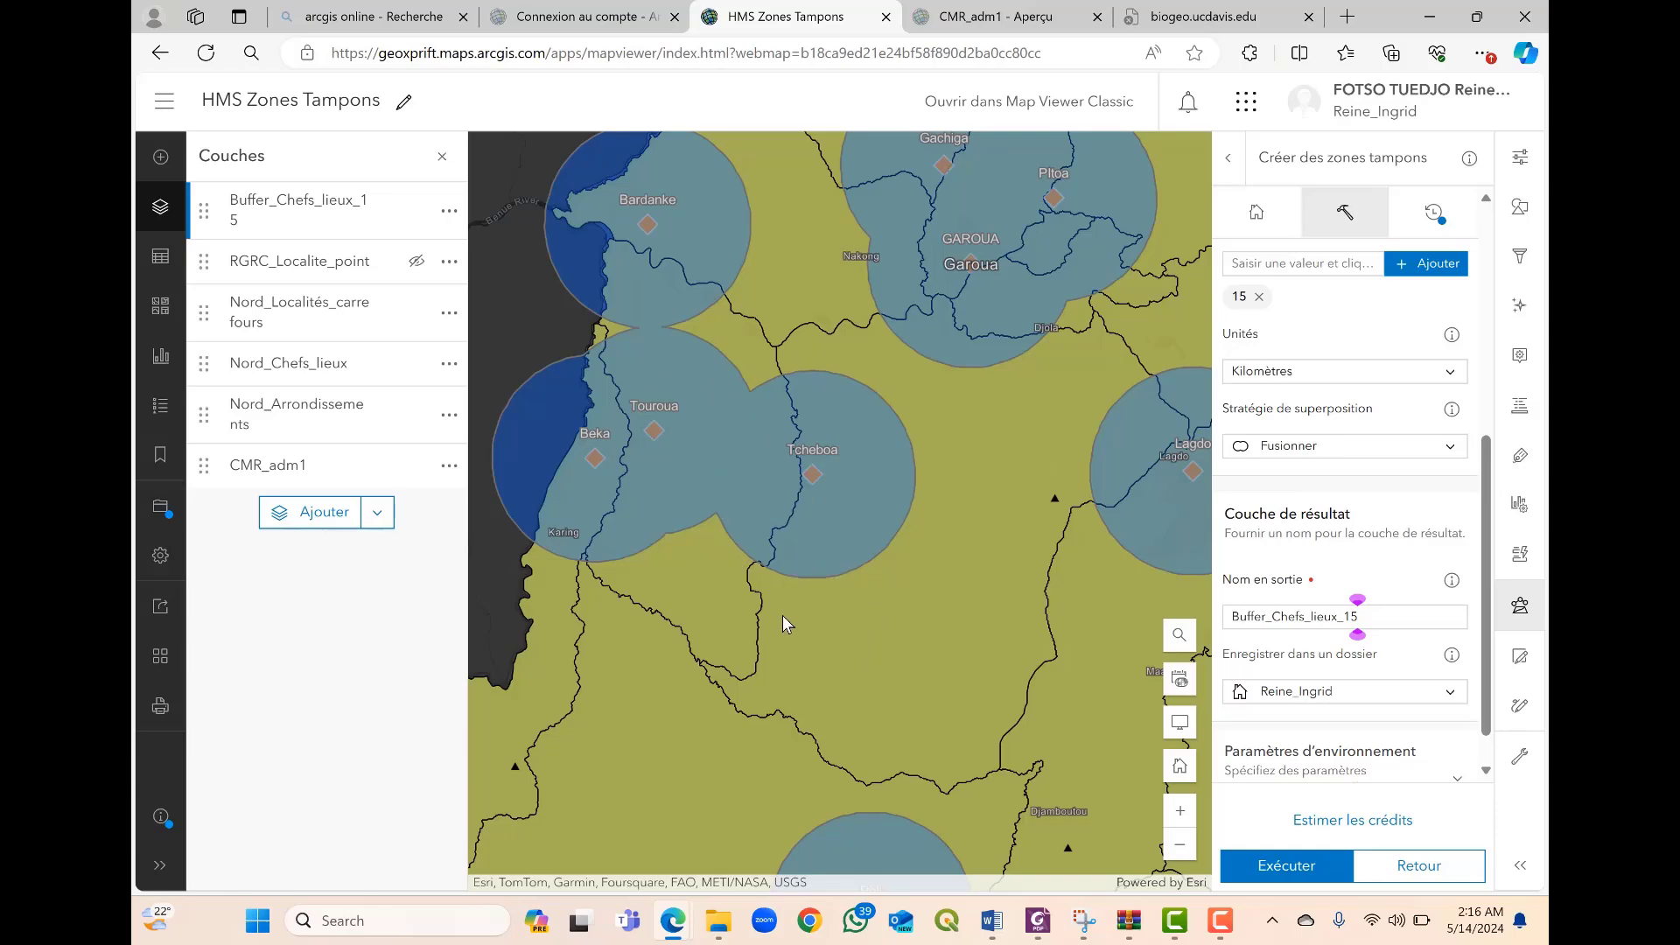
scroll(782, 616, down, 2)
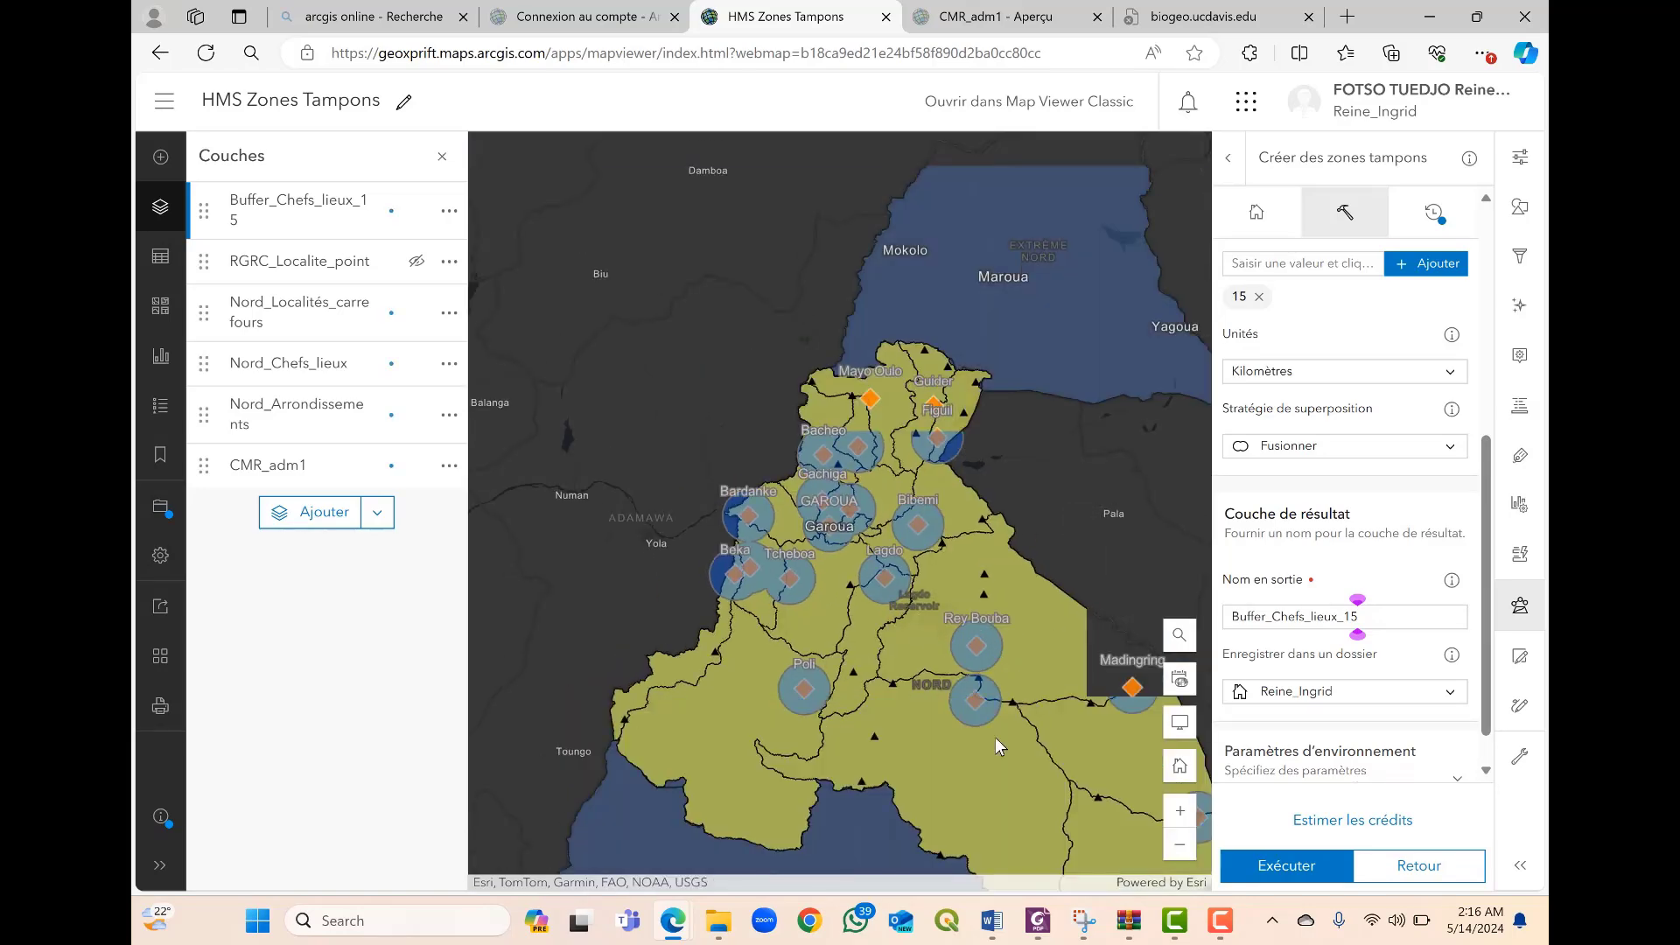
drag(853, 617, 781, 587)
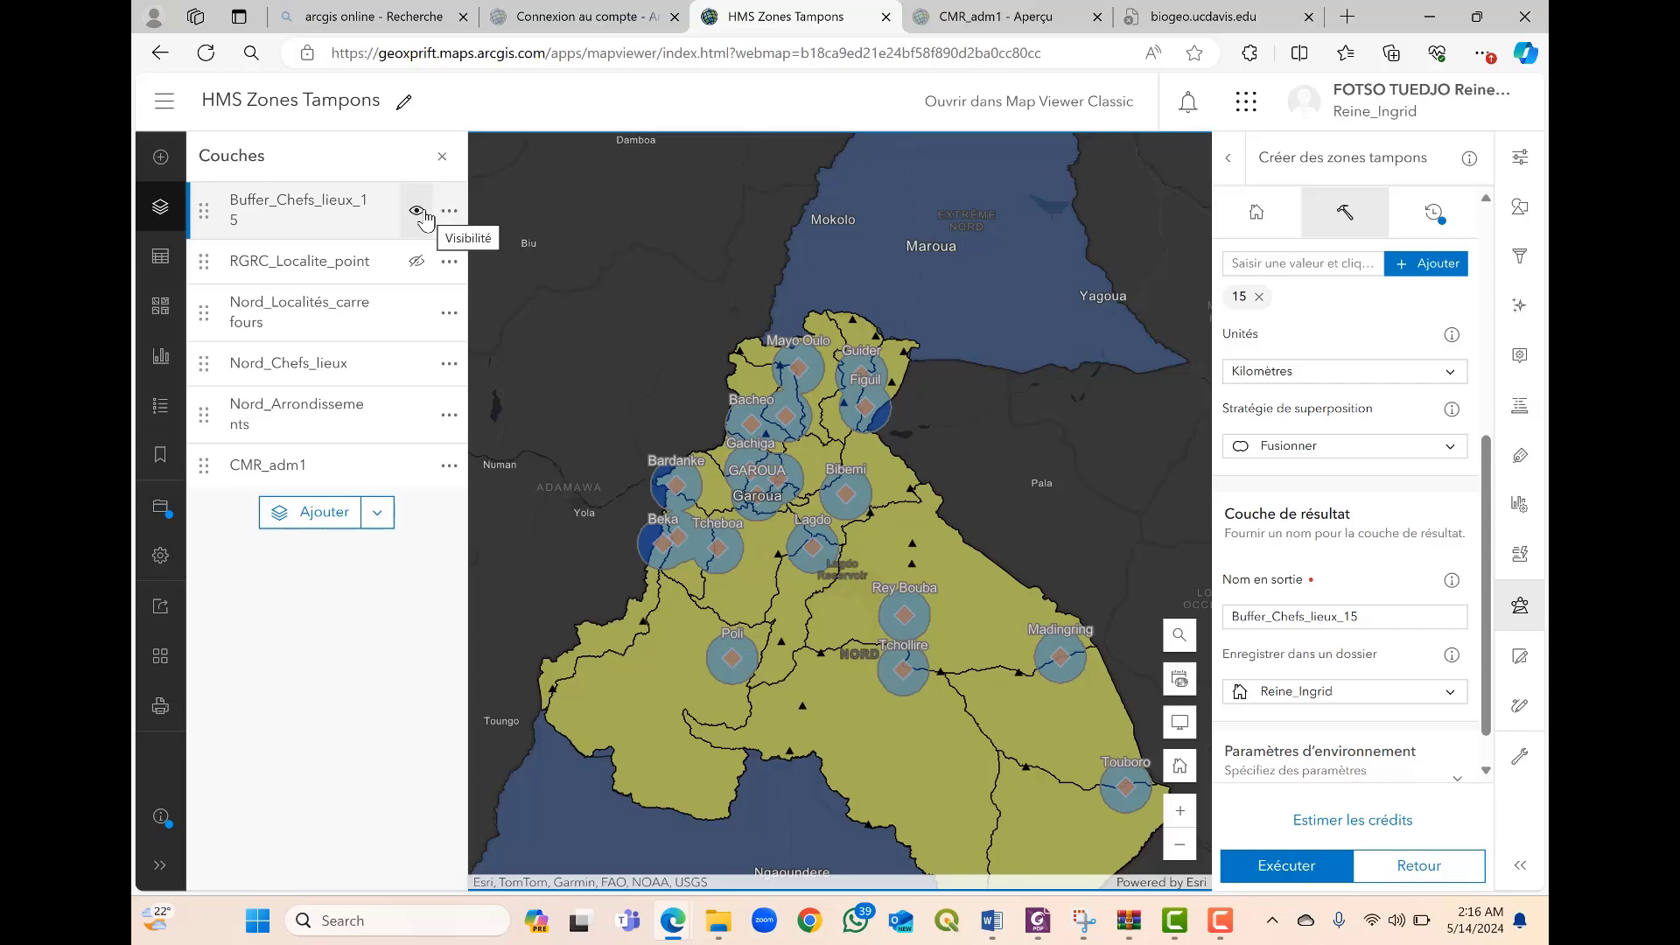
click(418, 211)
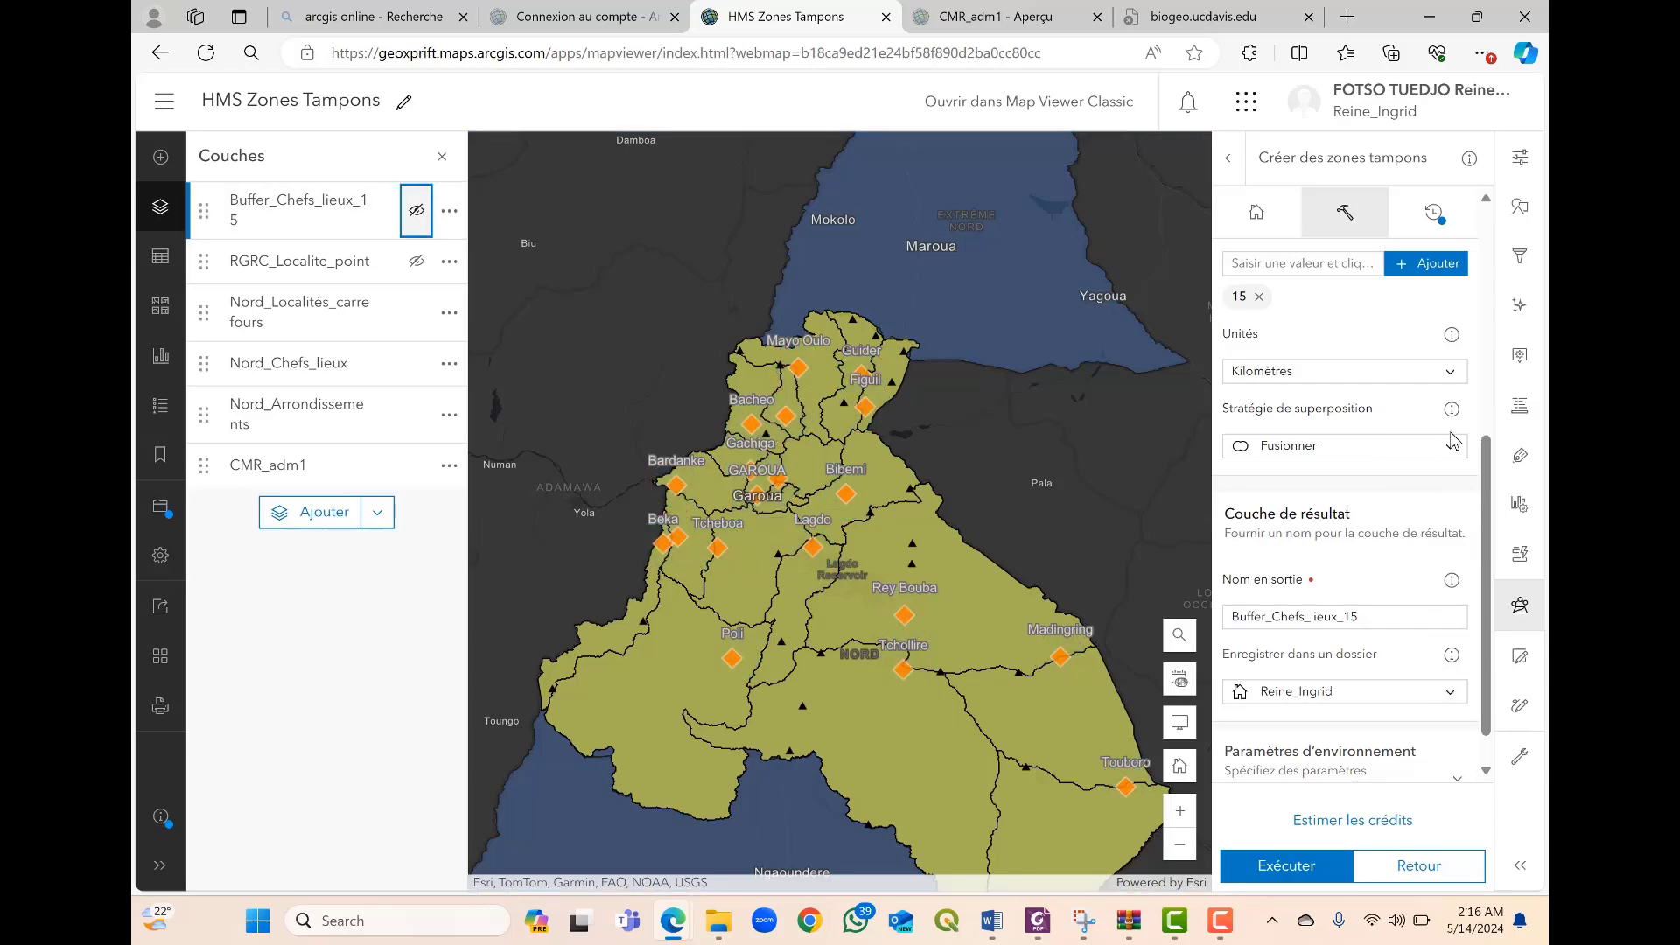
Step: Switch the buffer distance type to Champ and choose Pop_2005 as the distance field
scroll(1451, 420, up, 5)
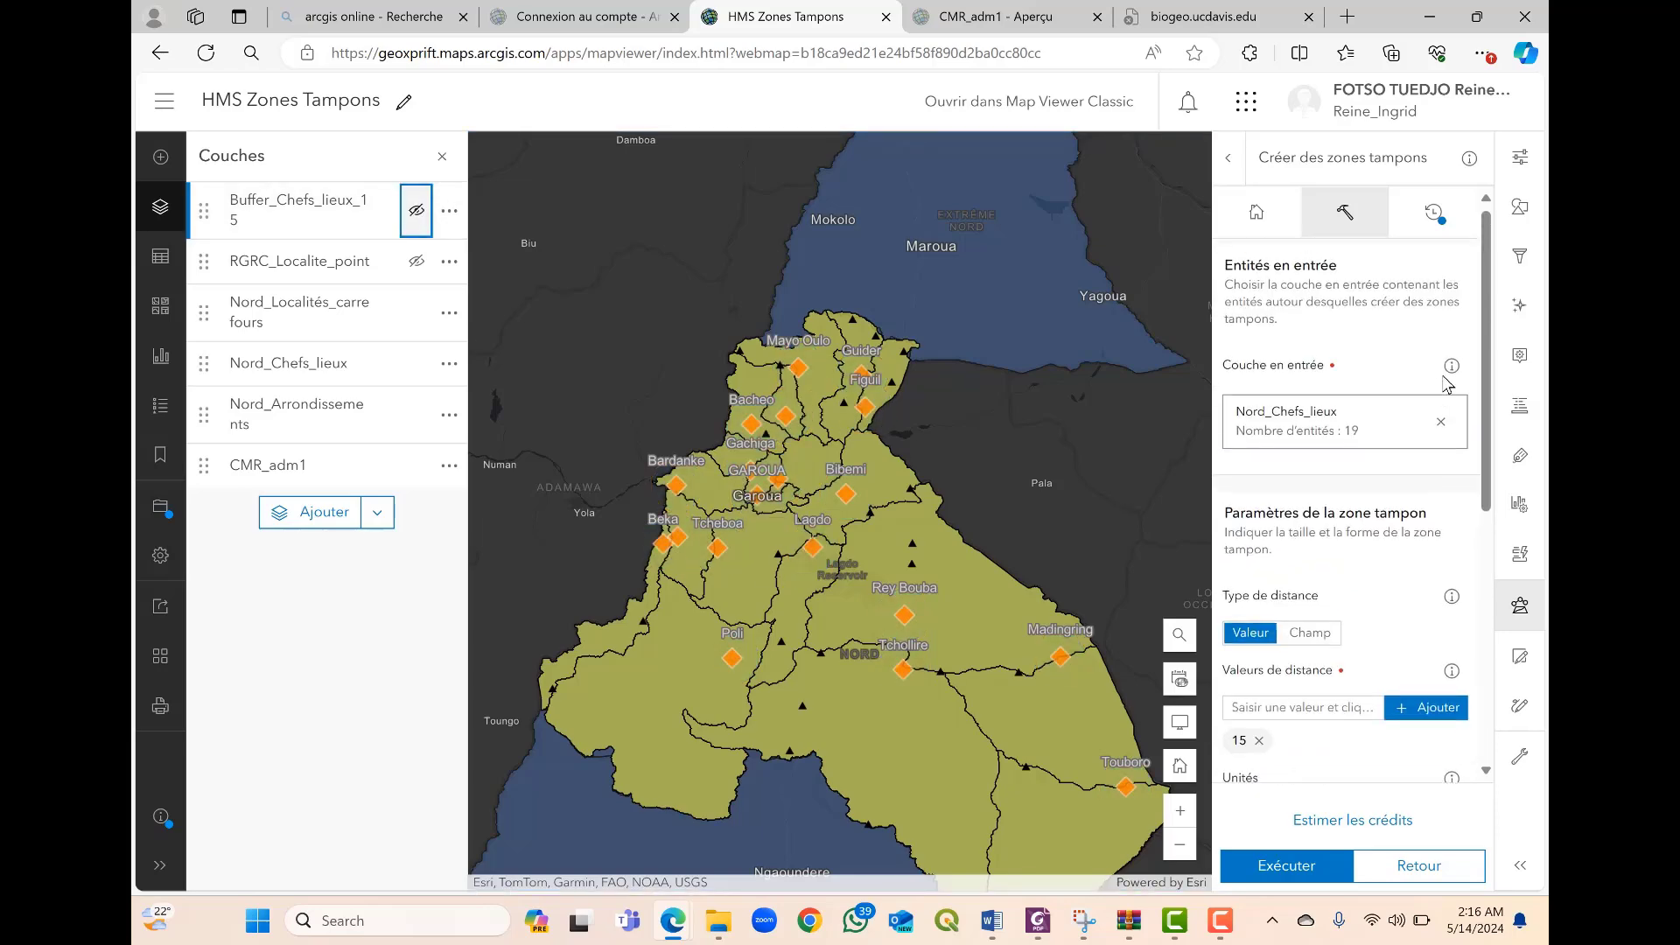
click(1316, 639)
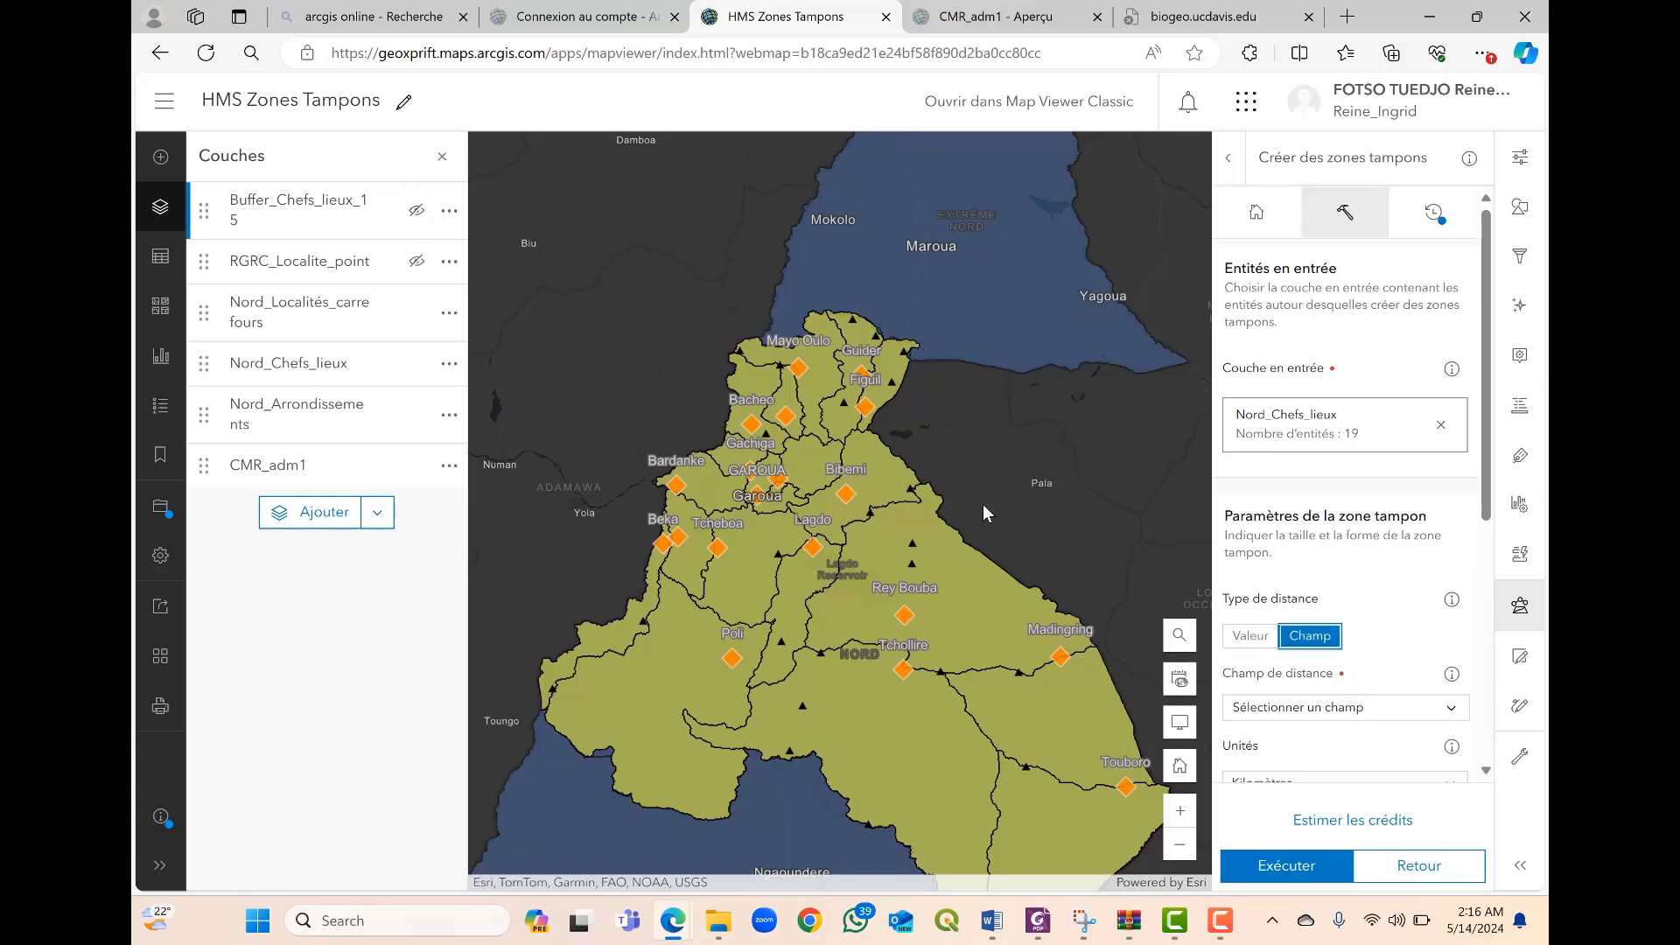
drag(984, 513, 943, 421)
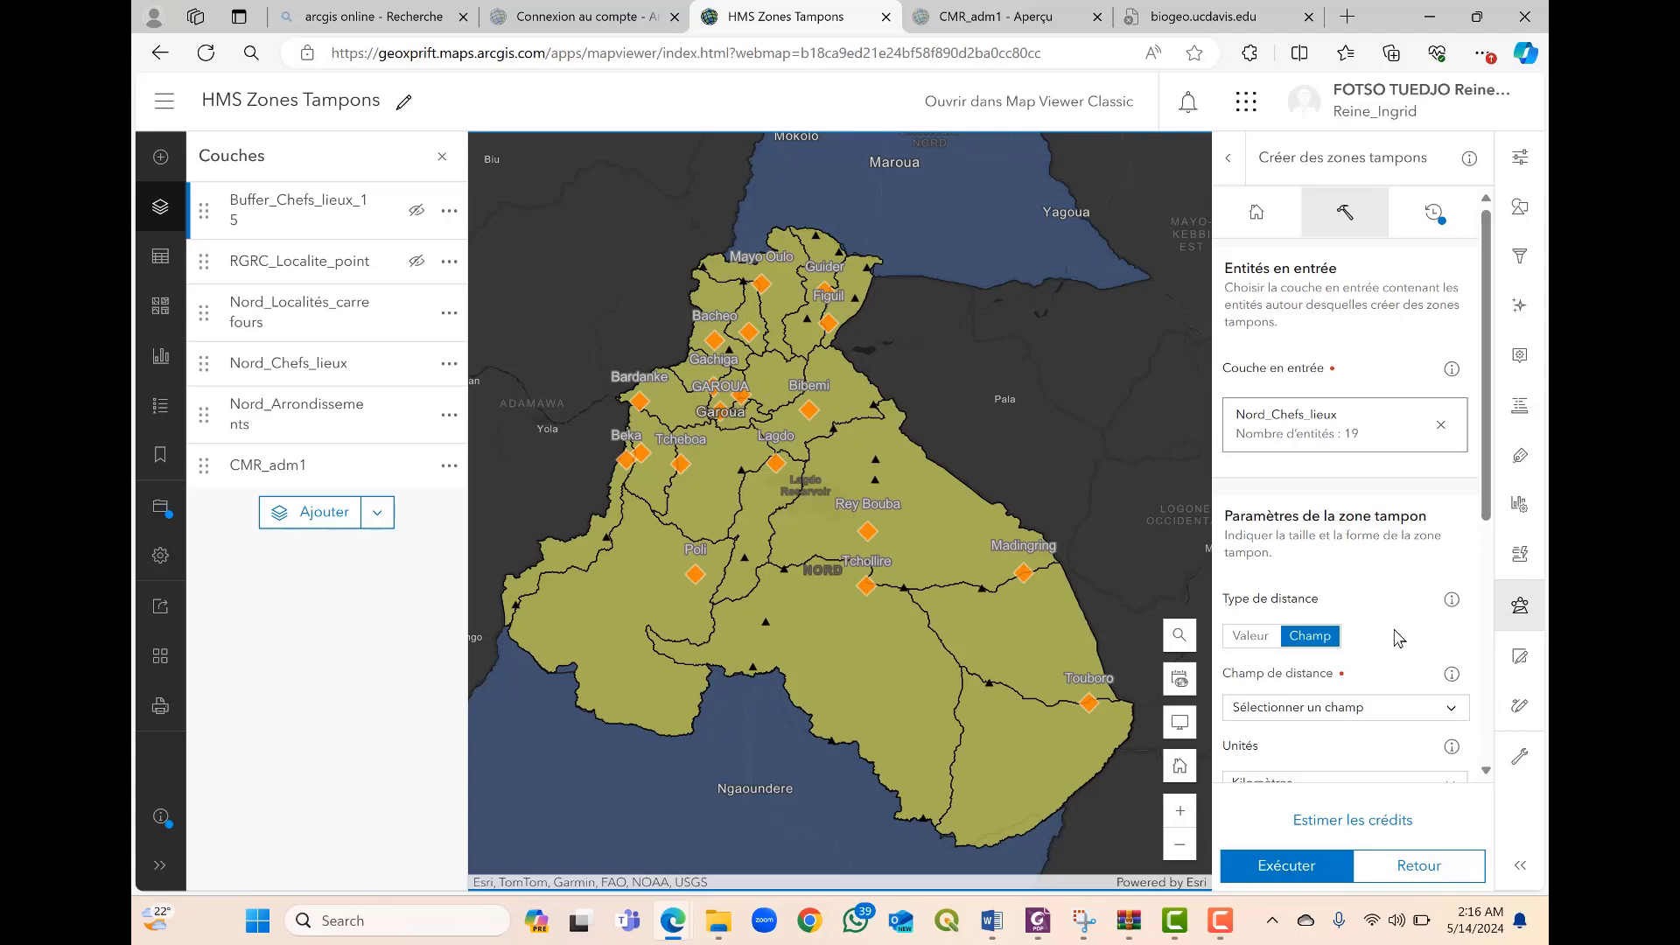
scroll(1404, 636, down, 2)
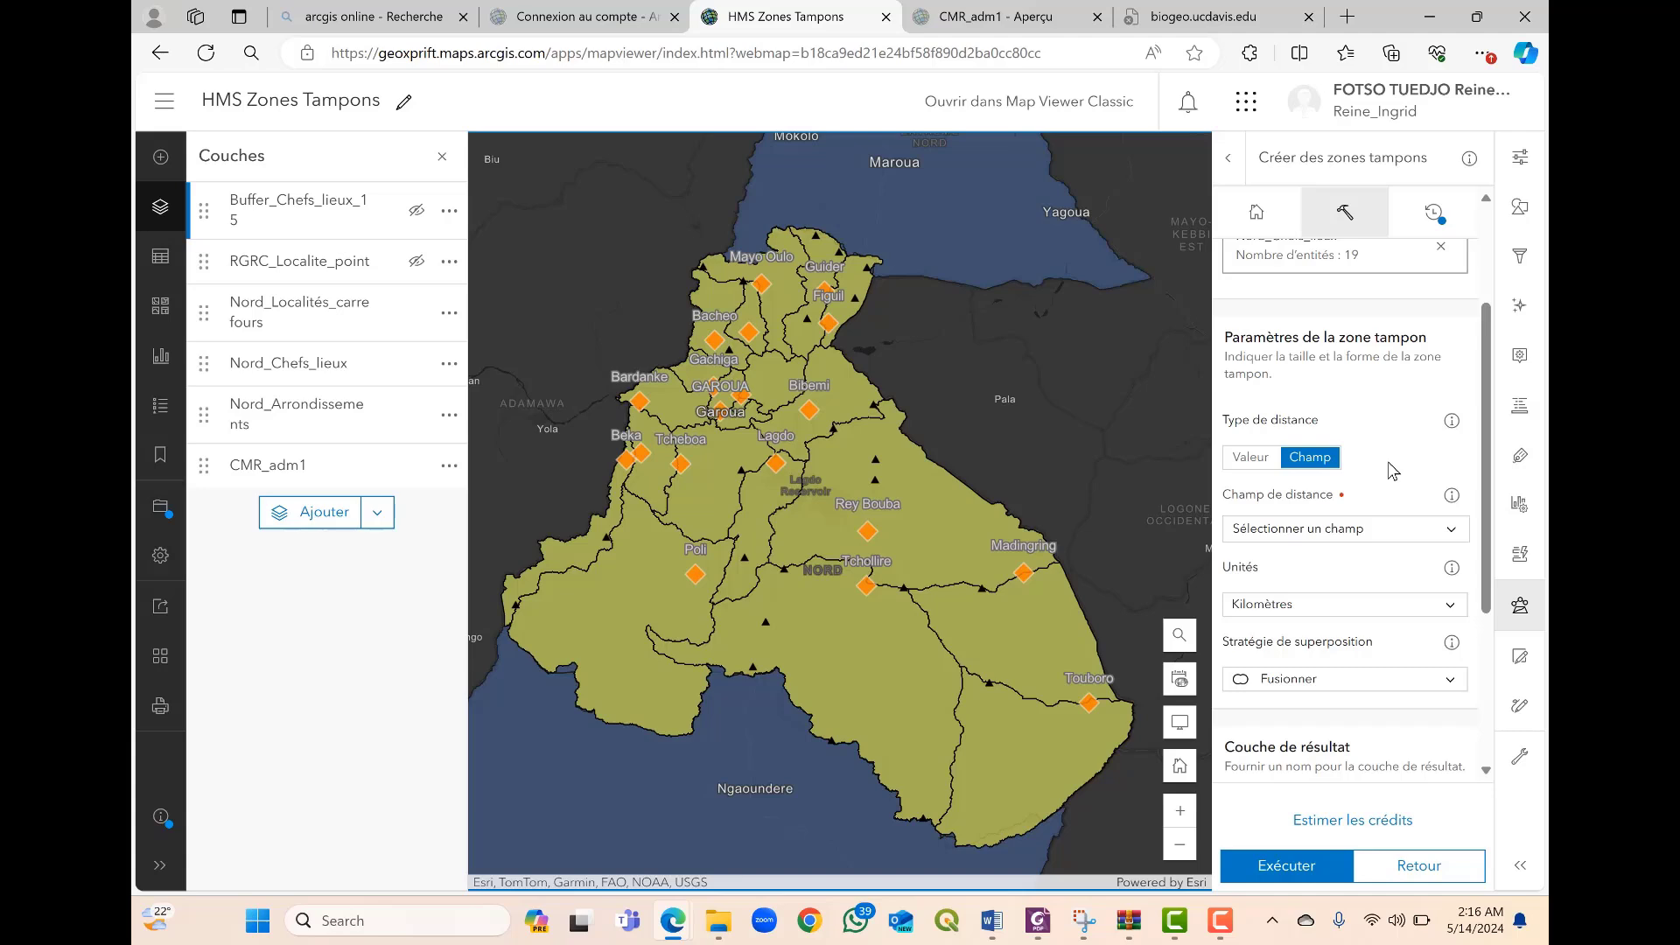
click(1448, 529)
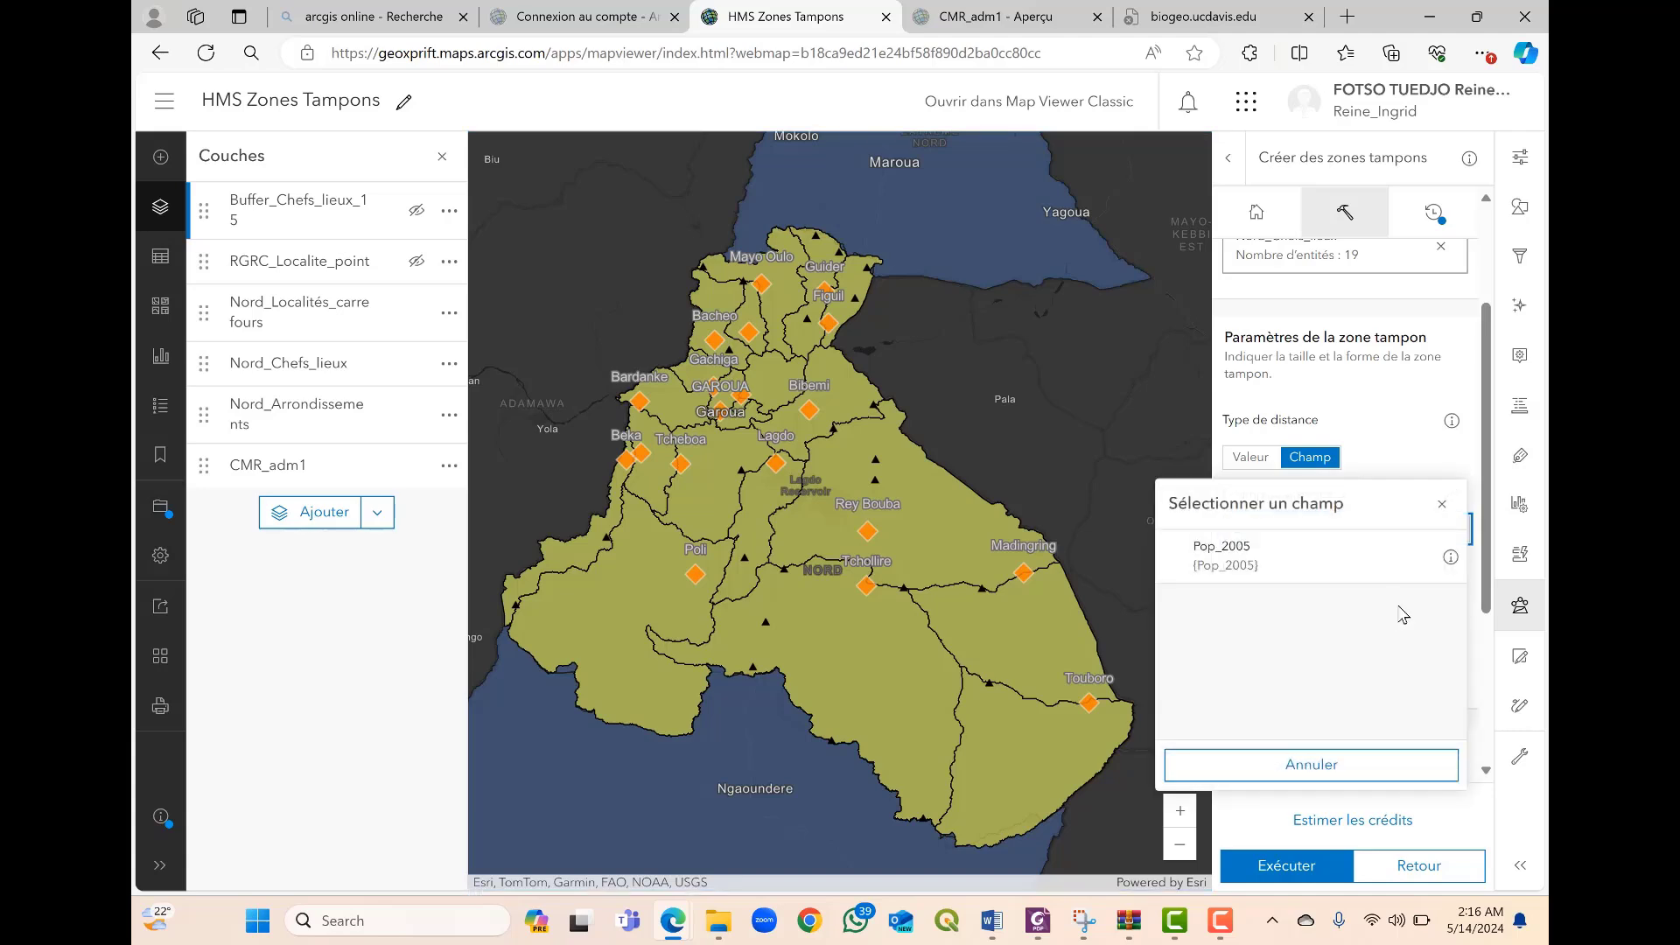
click(1369, 572)
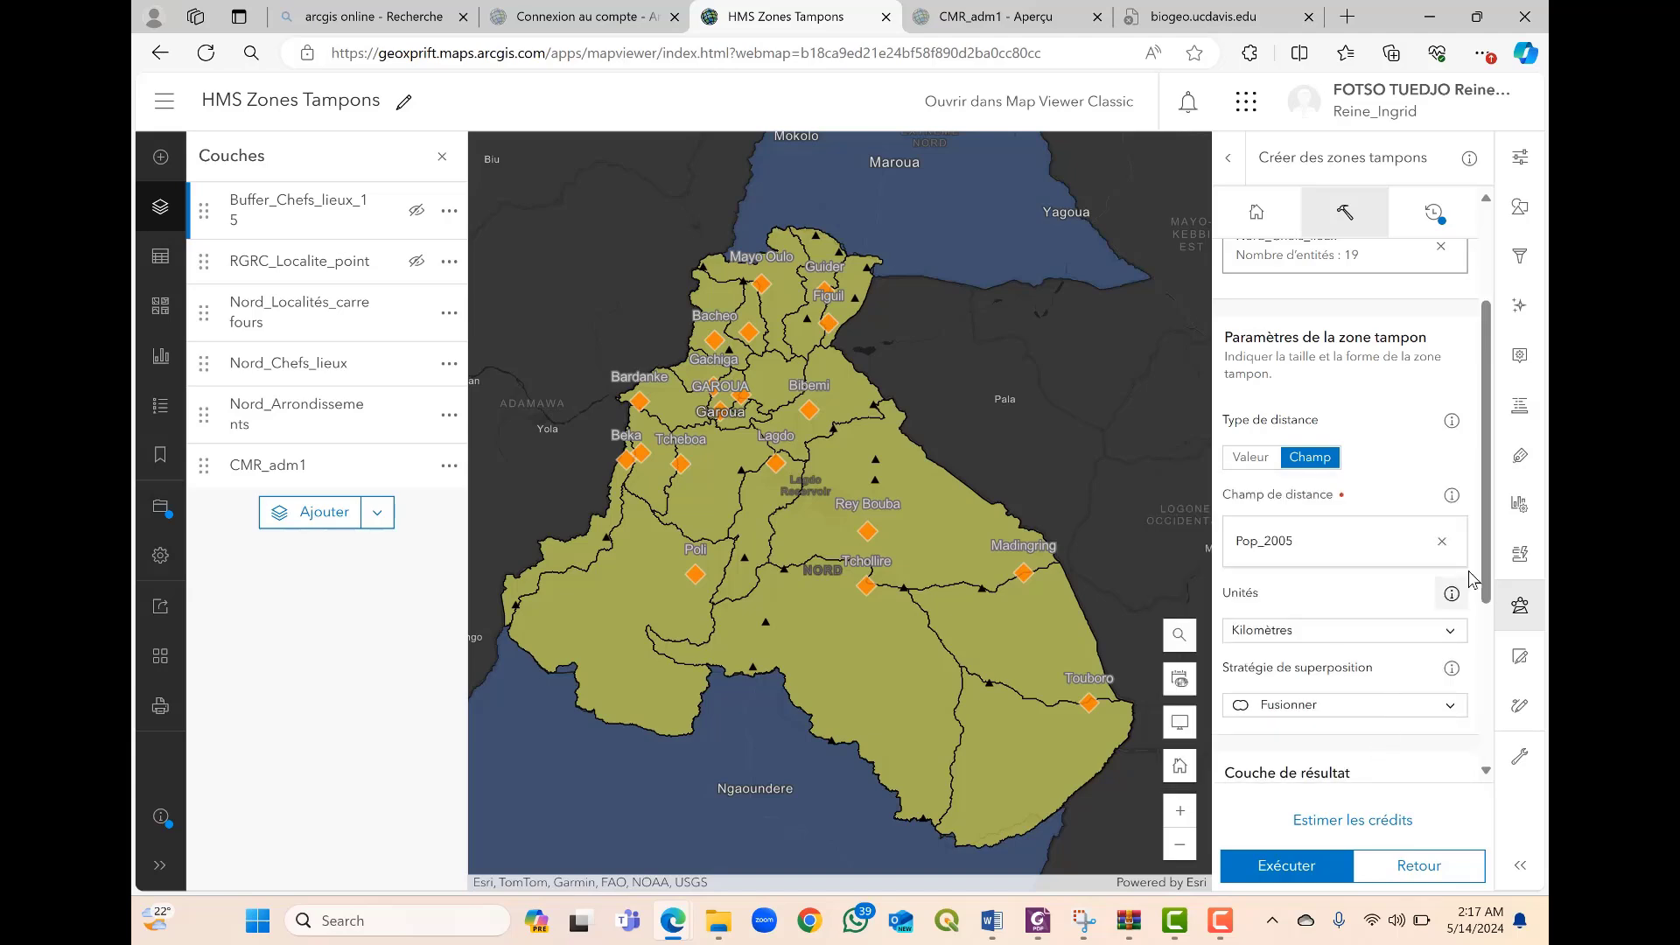
scroll(1473, 577, down, 3)
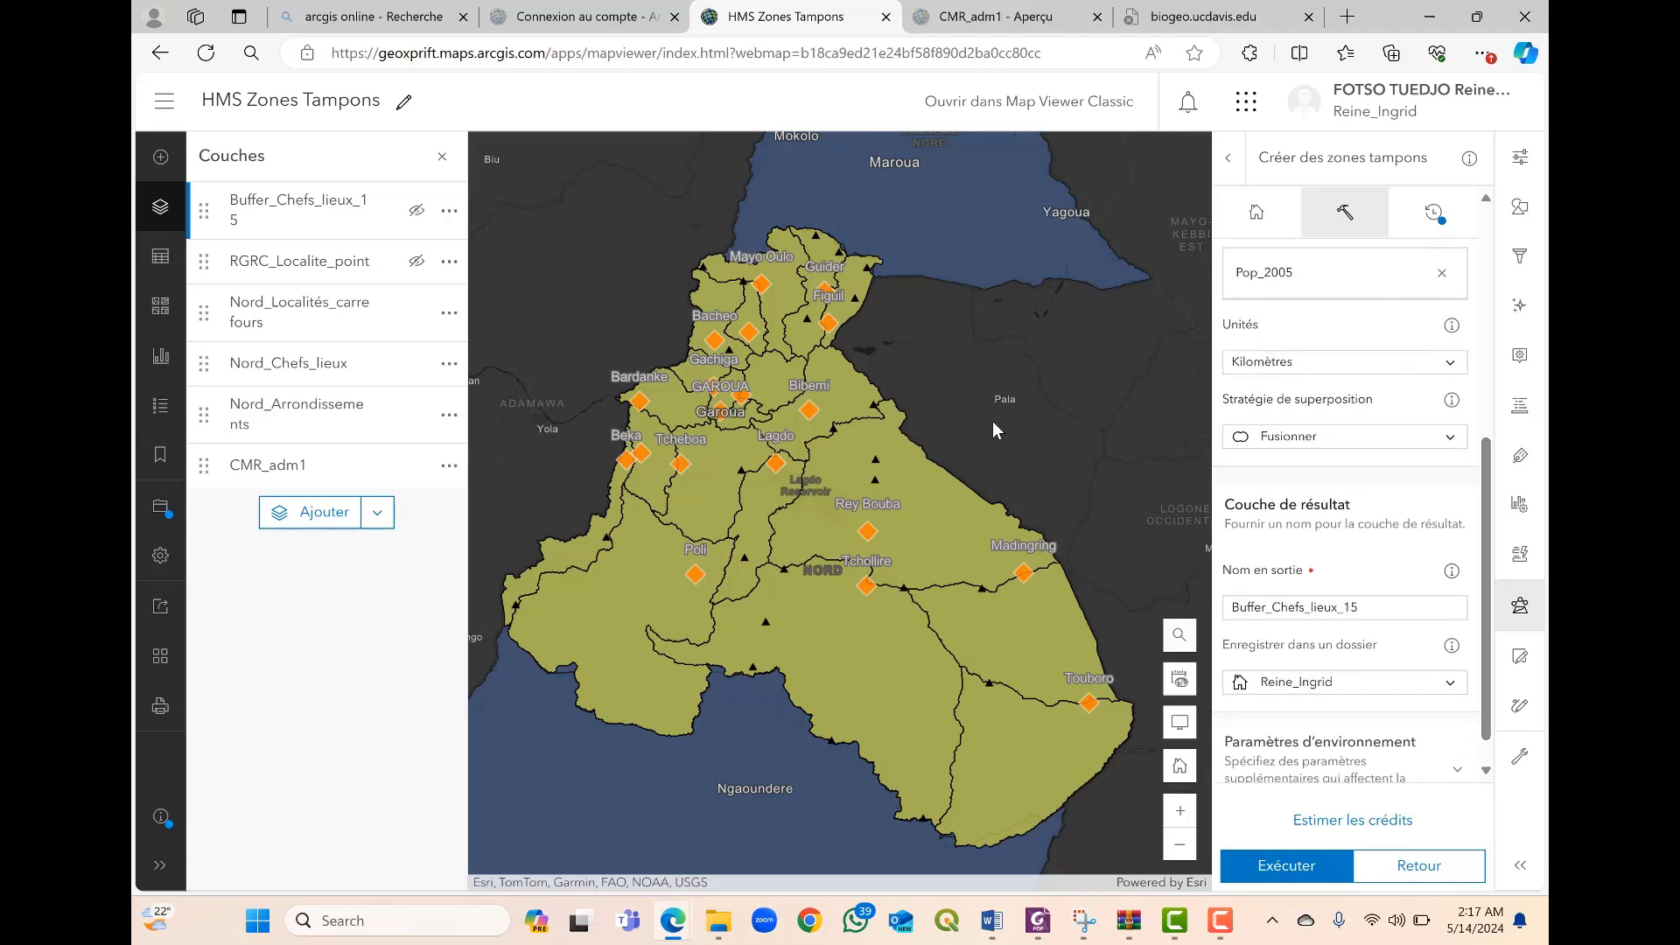
Step: Set the buffer distance units to Mètres and the overlap strategy to Superposer
scroll(1482, 450, up, 3)
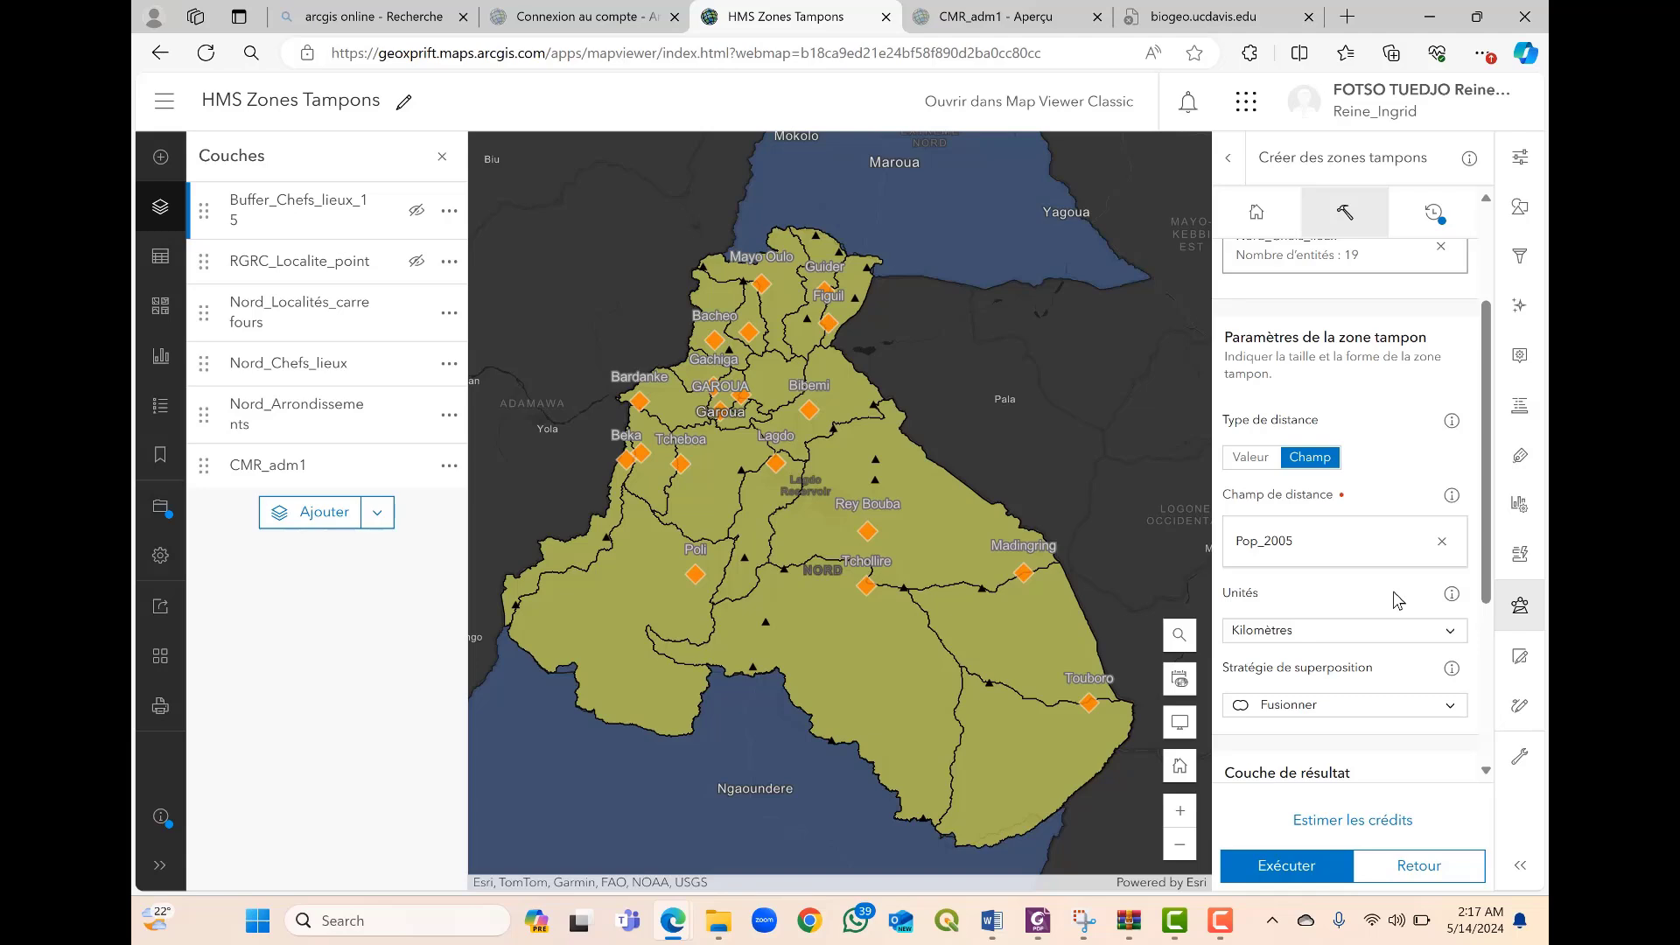
scroll(1397, 601, down, 2)
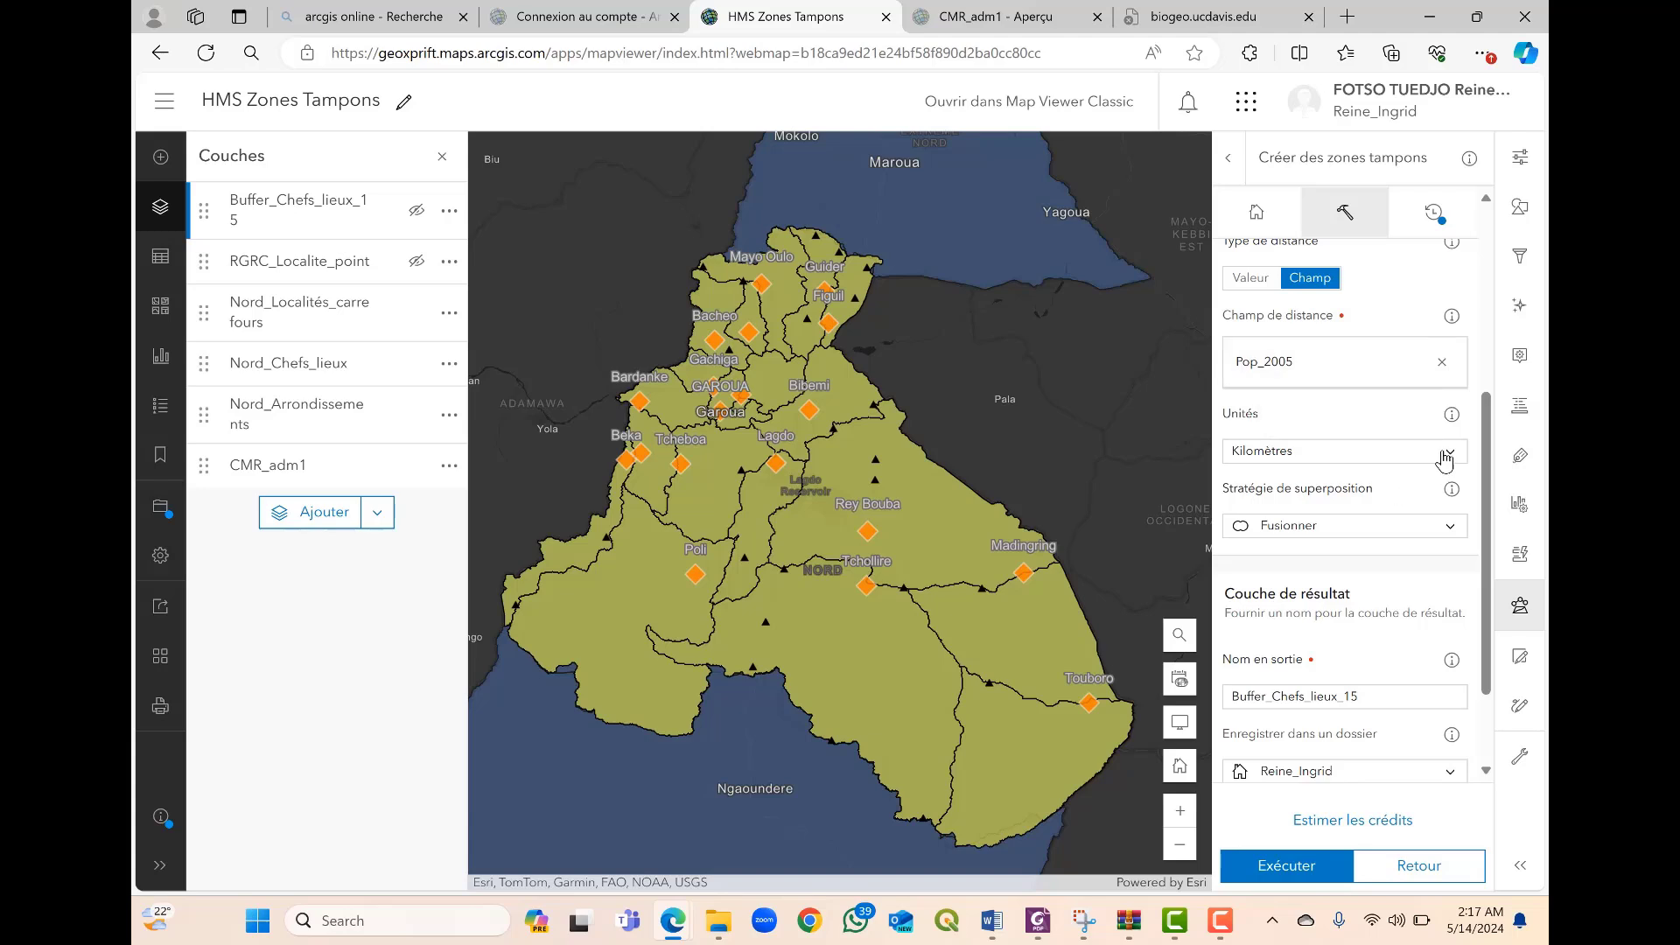
click(1391, 450)
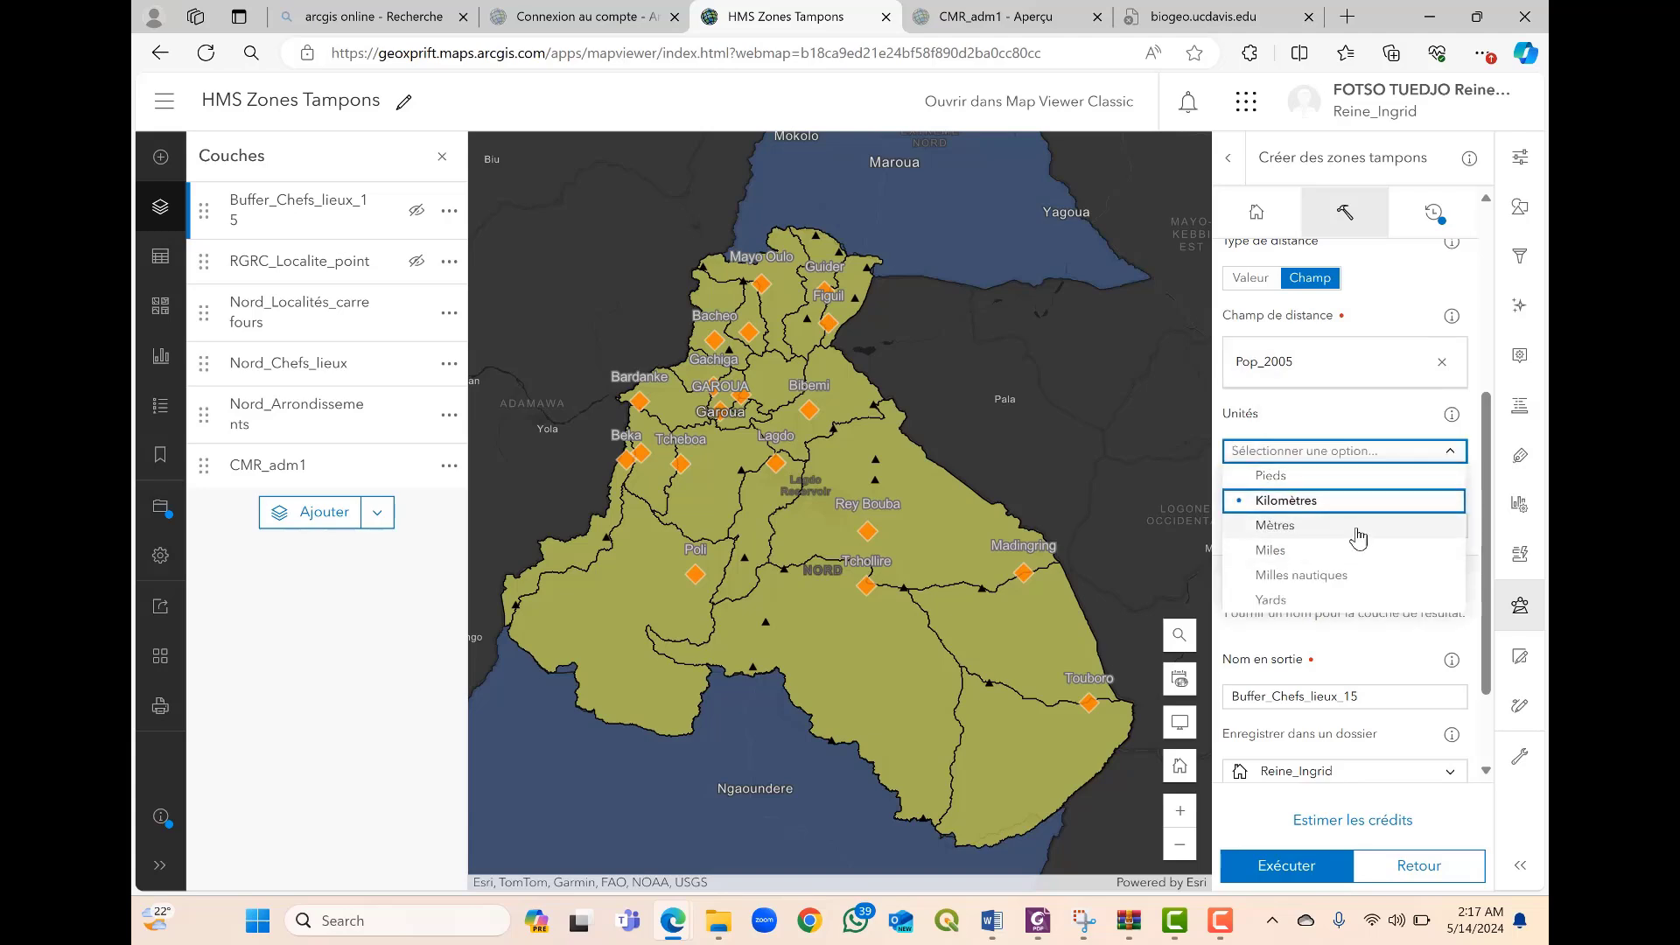
click(1308, 534)
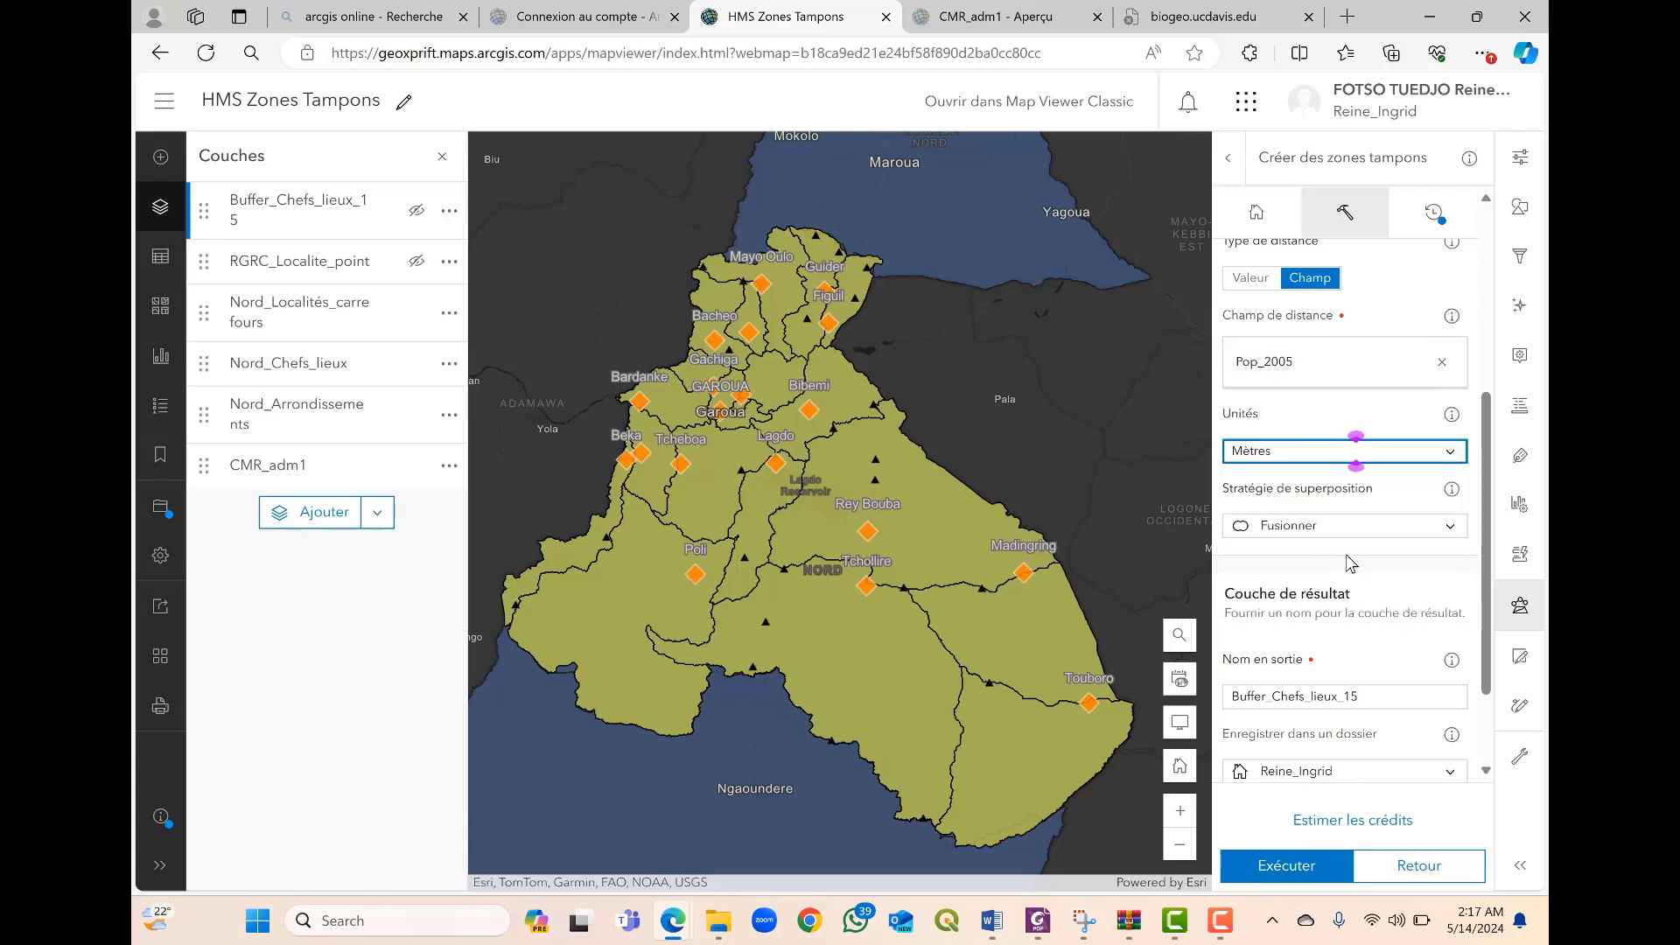
click(1448, 528)
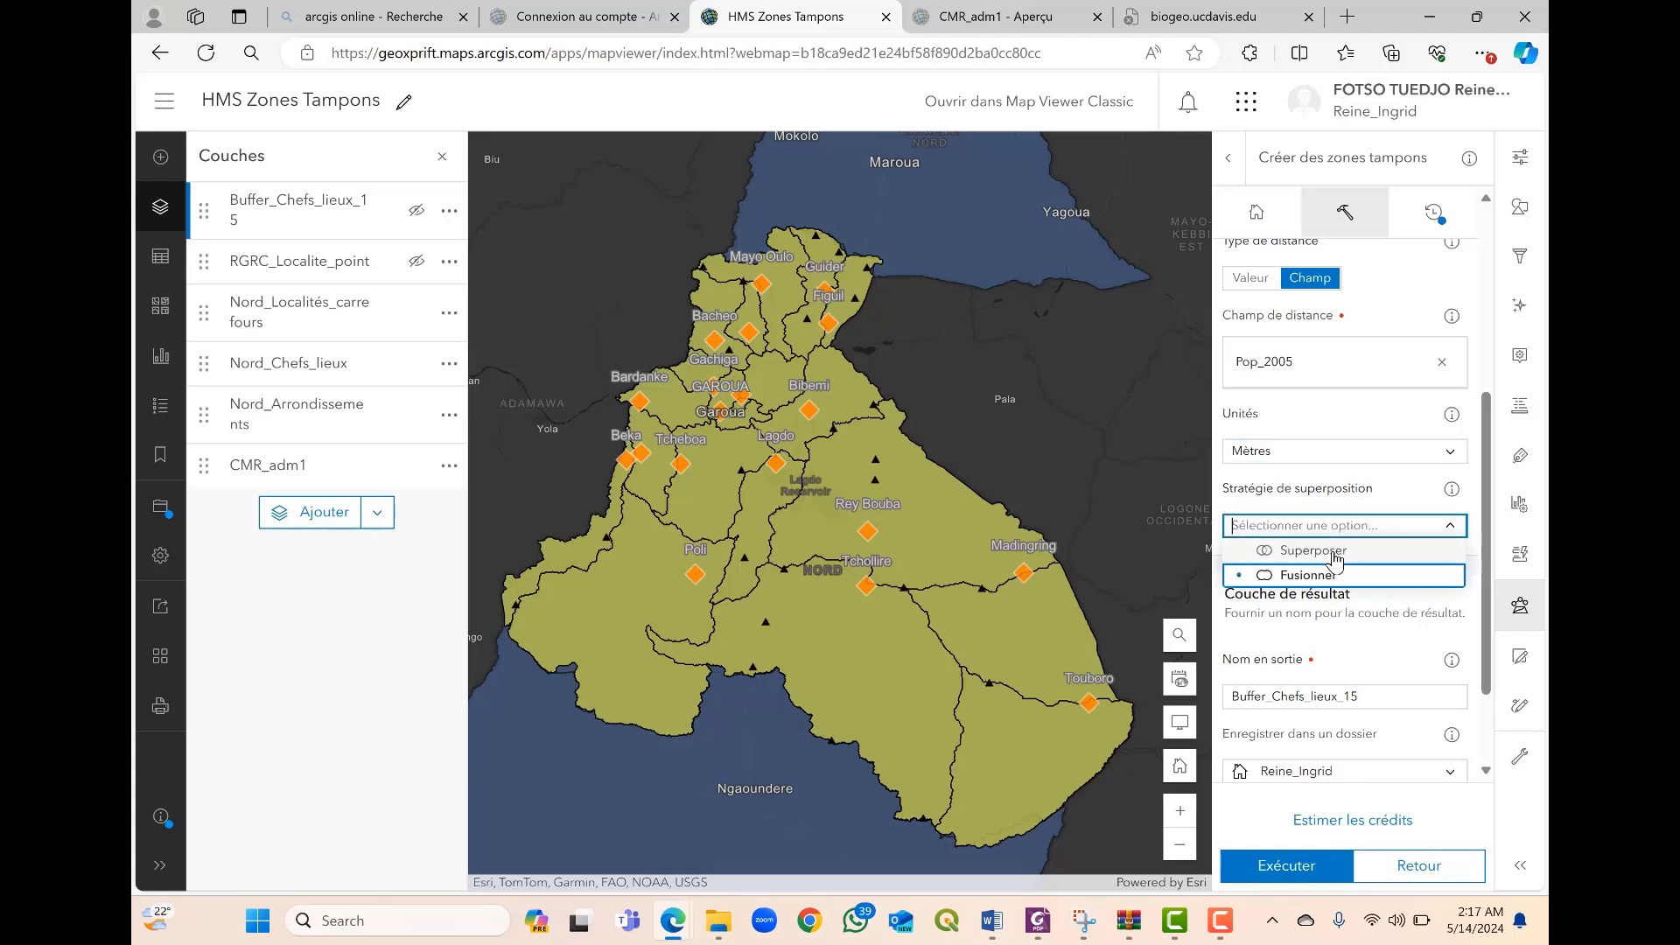
click(1357, 577)
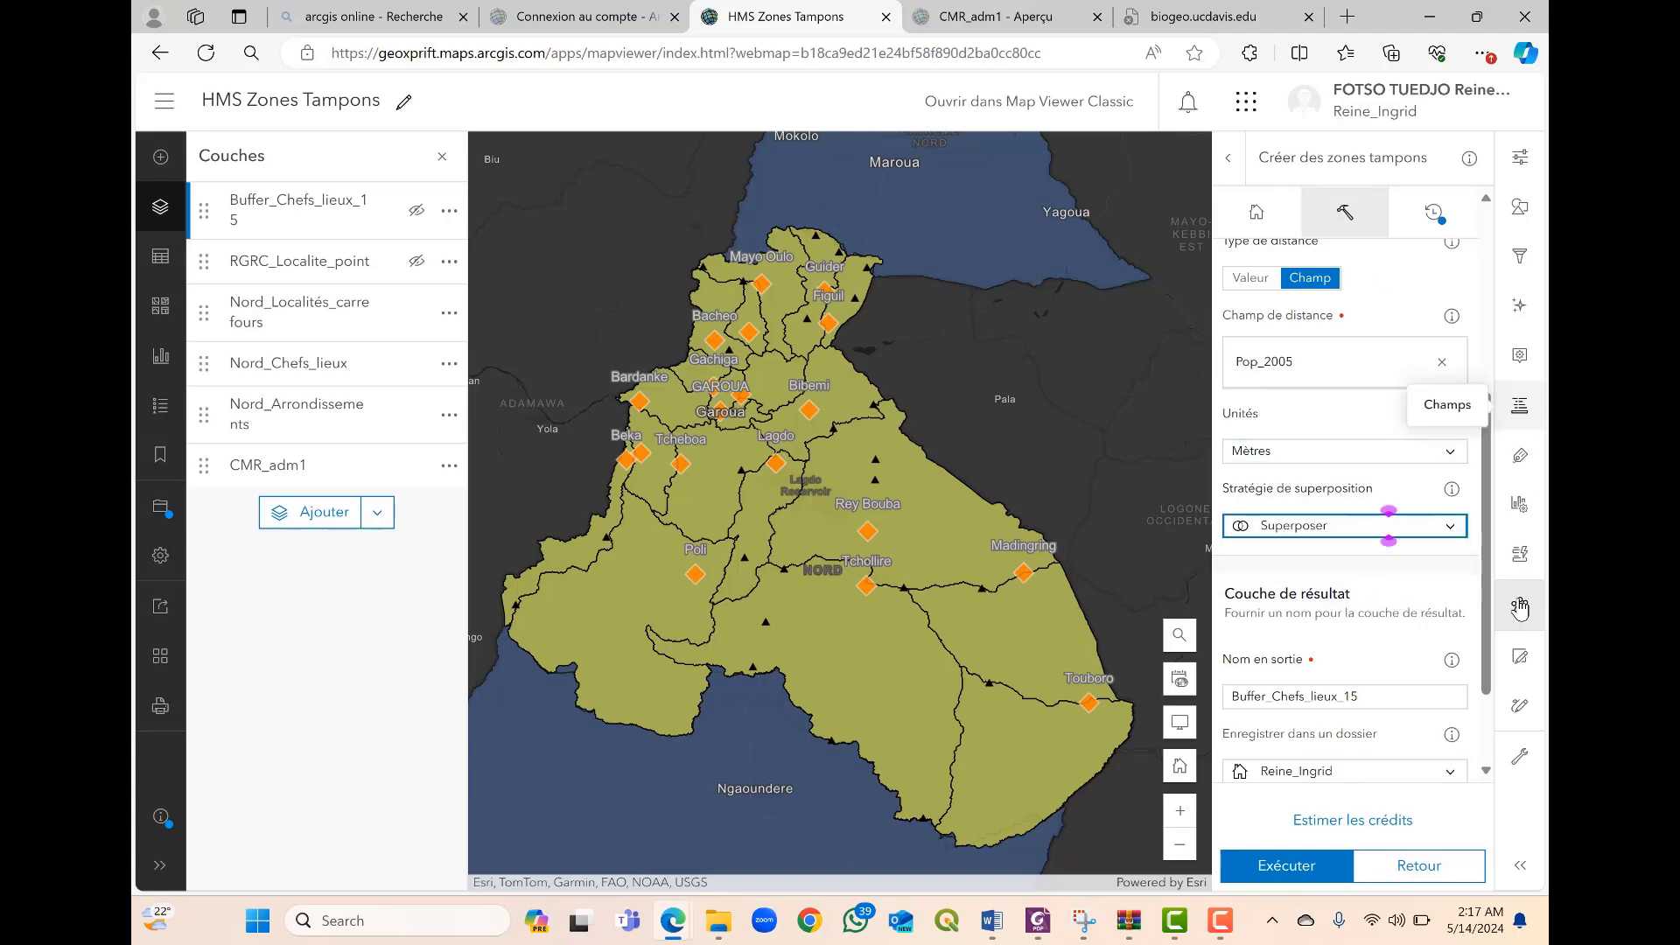
Step: Name the output layer Buffer_Chefs_lieux_Pop and run the buffer analysis
scroll(1477, 639, down, 3)
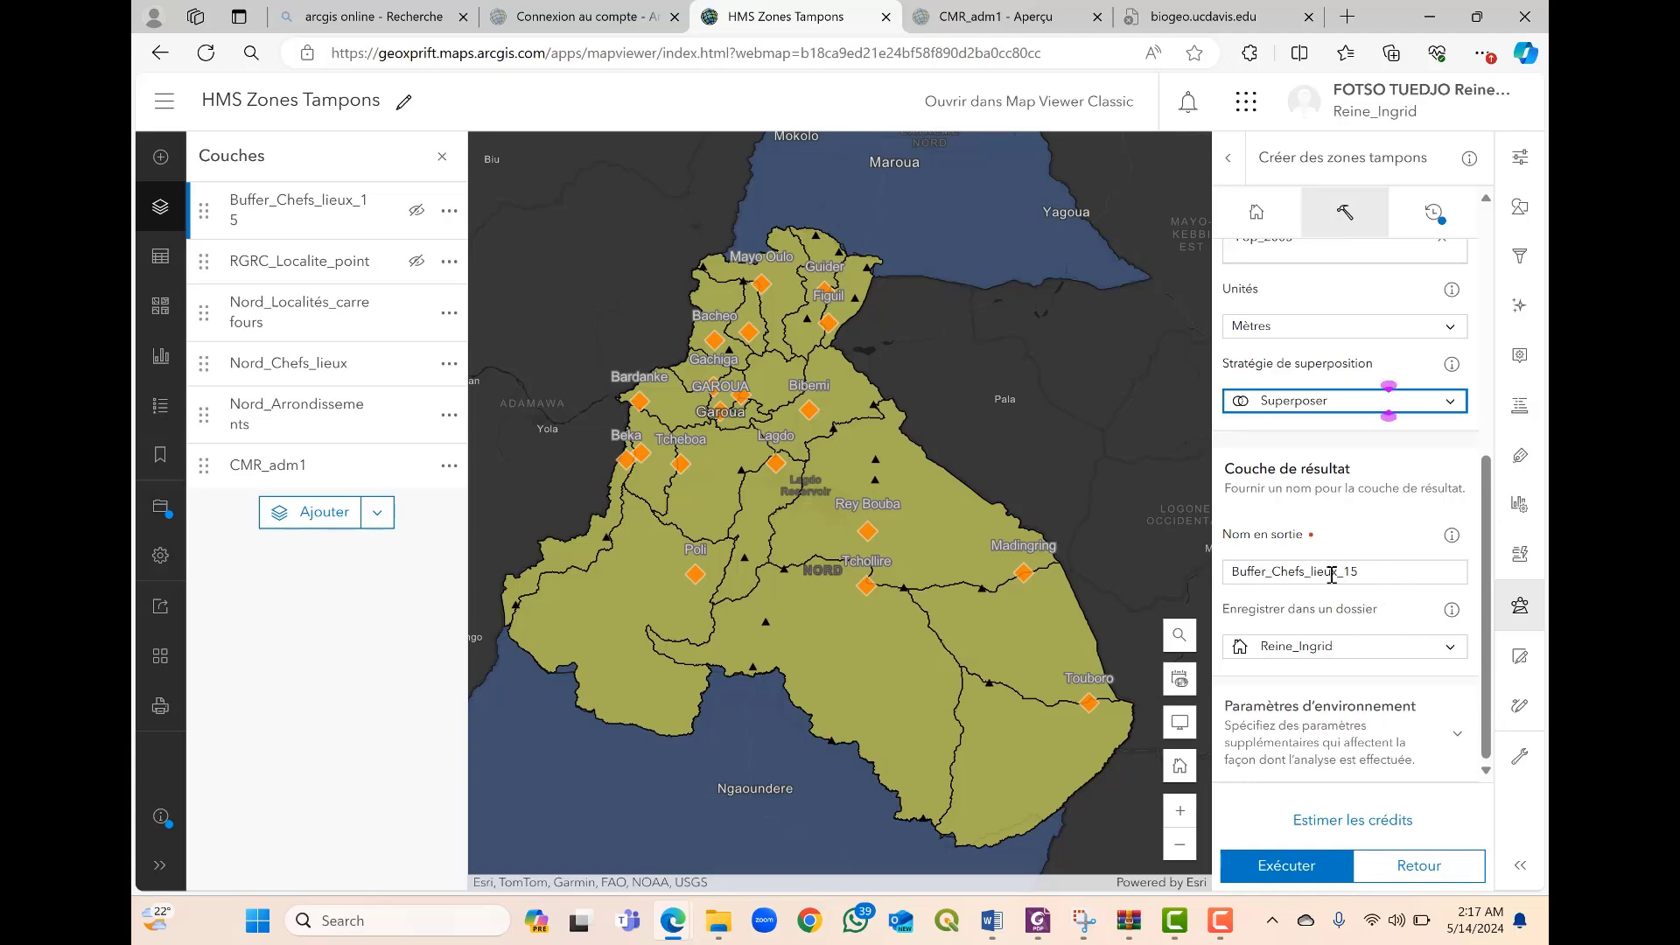
click(1370, 570)
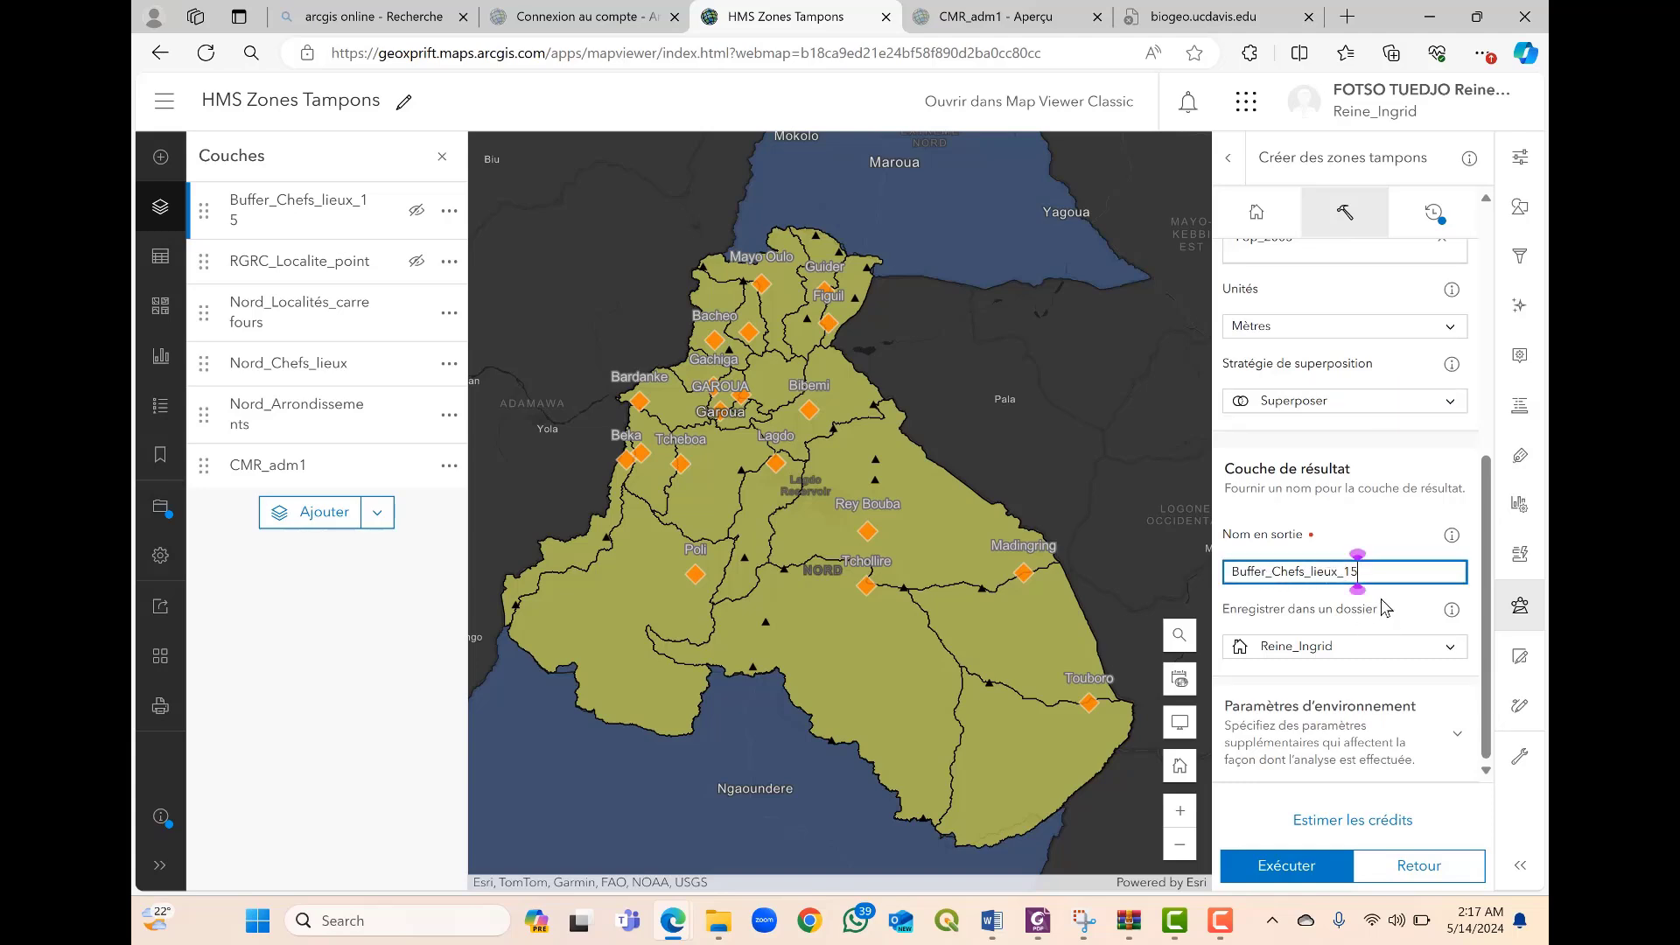
key(BackSpace)
key(BackSpace)
text(Pop)
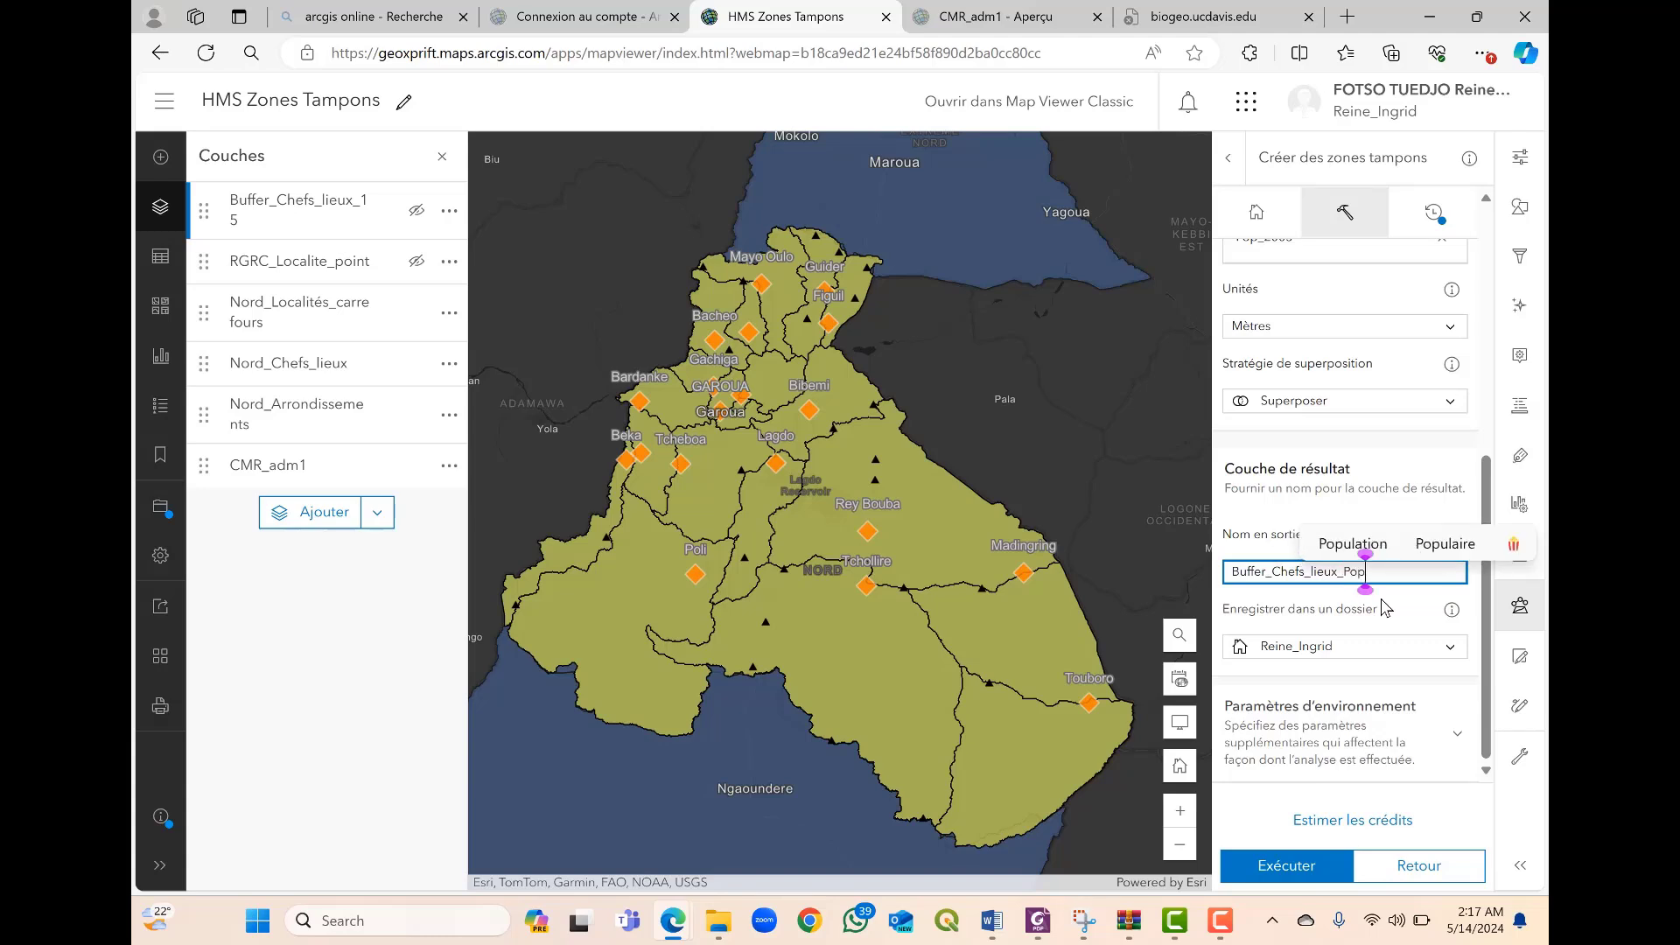
click(1298, 861)
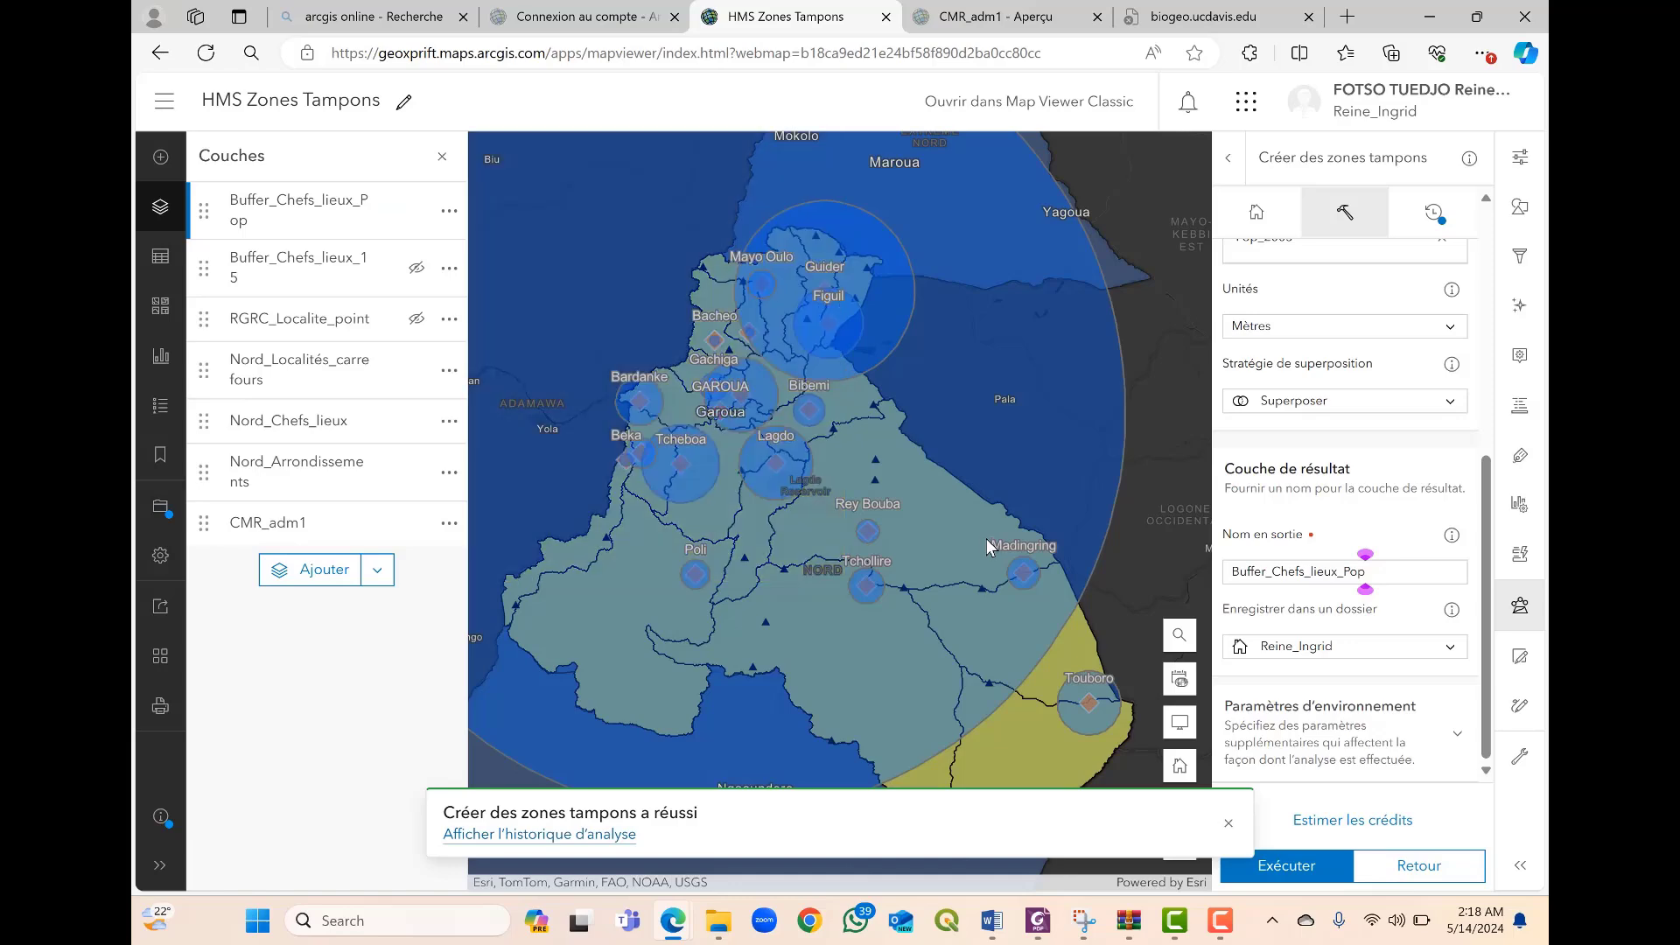
Step: Examine the population-based buffers on the map, comparing their sizes and overlaps around the chefs-lieux from Touboro to Garoua and Guider
scroll(989, 547, down, 1)
scroll(1025, 637, up, 1)
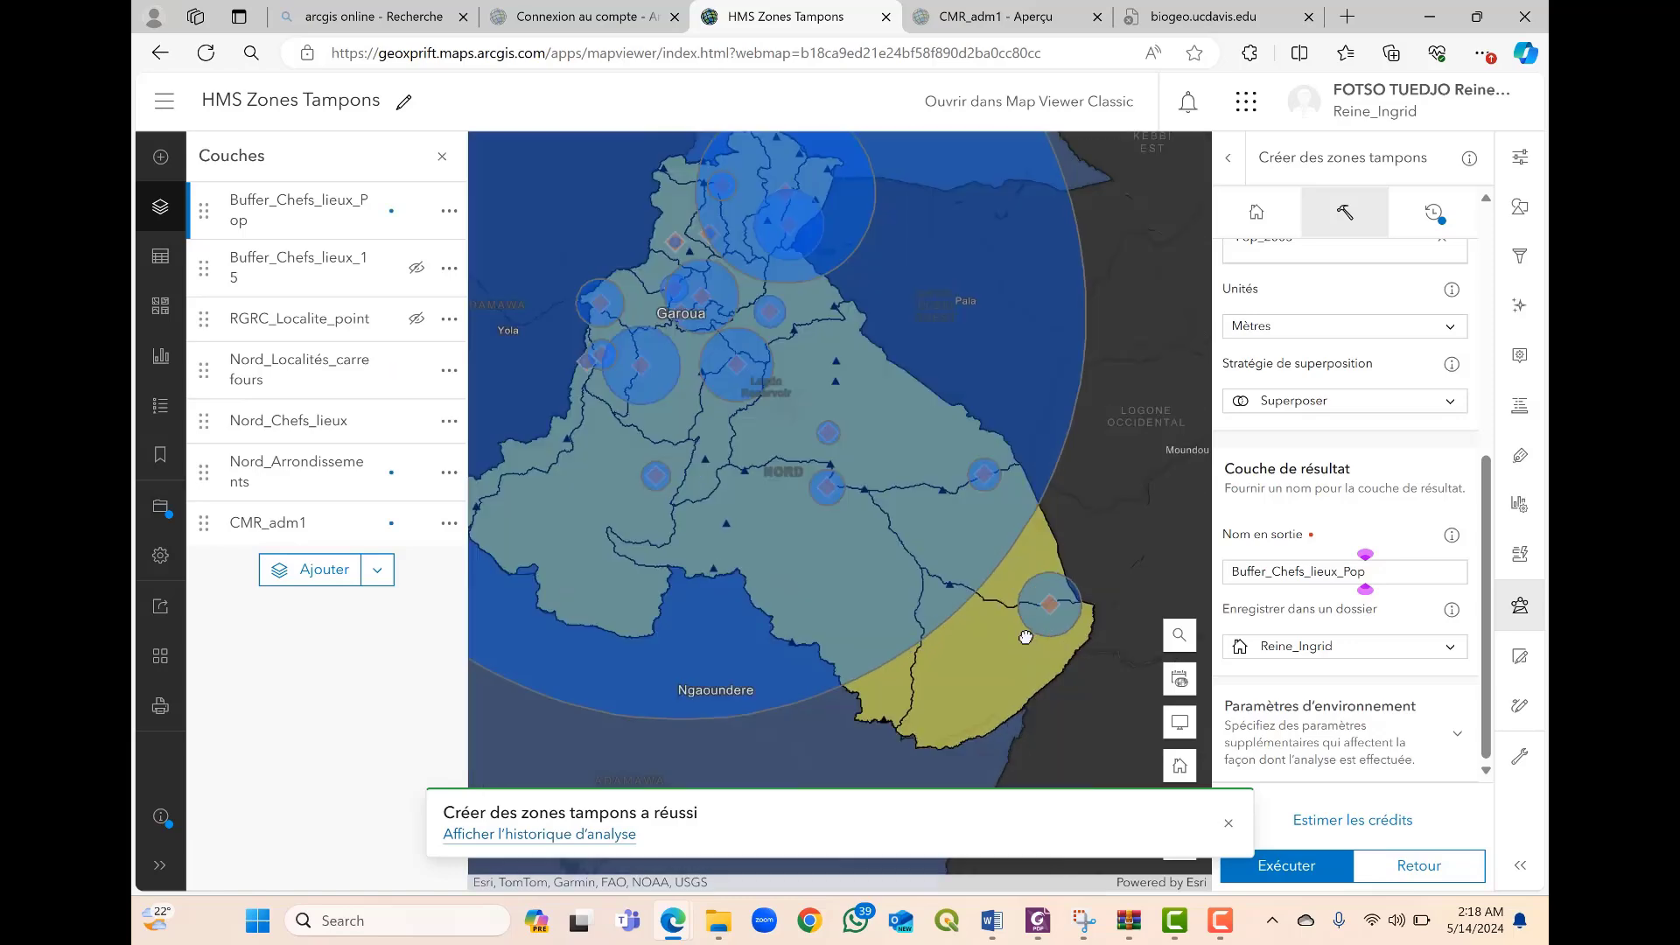
scroll(1026, 637, up, 1)
scroll(1028, 637, down, 3)
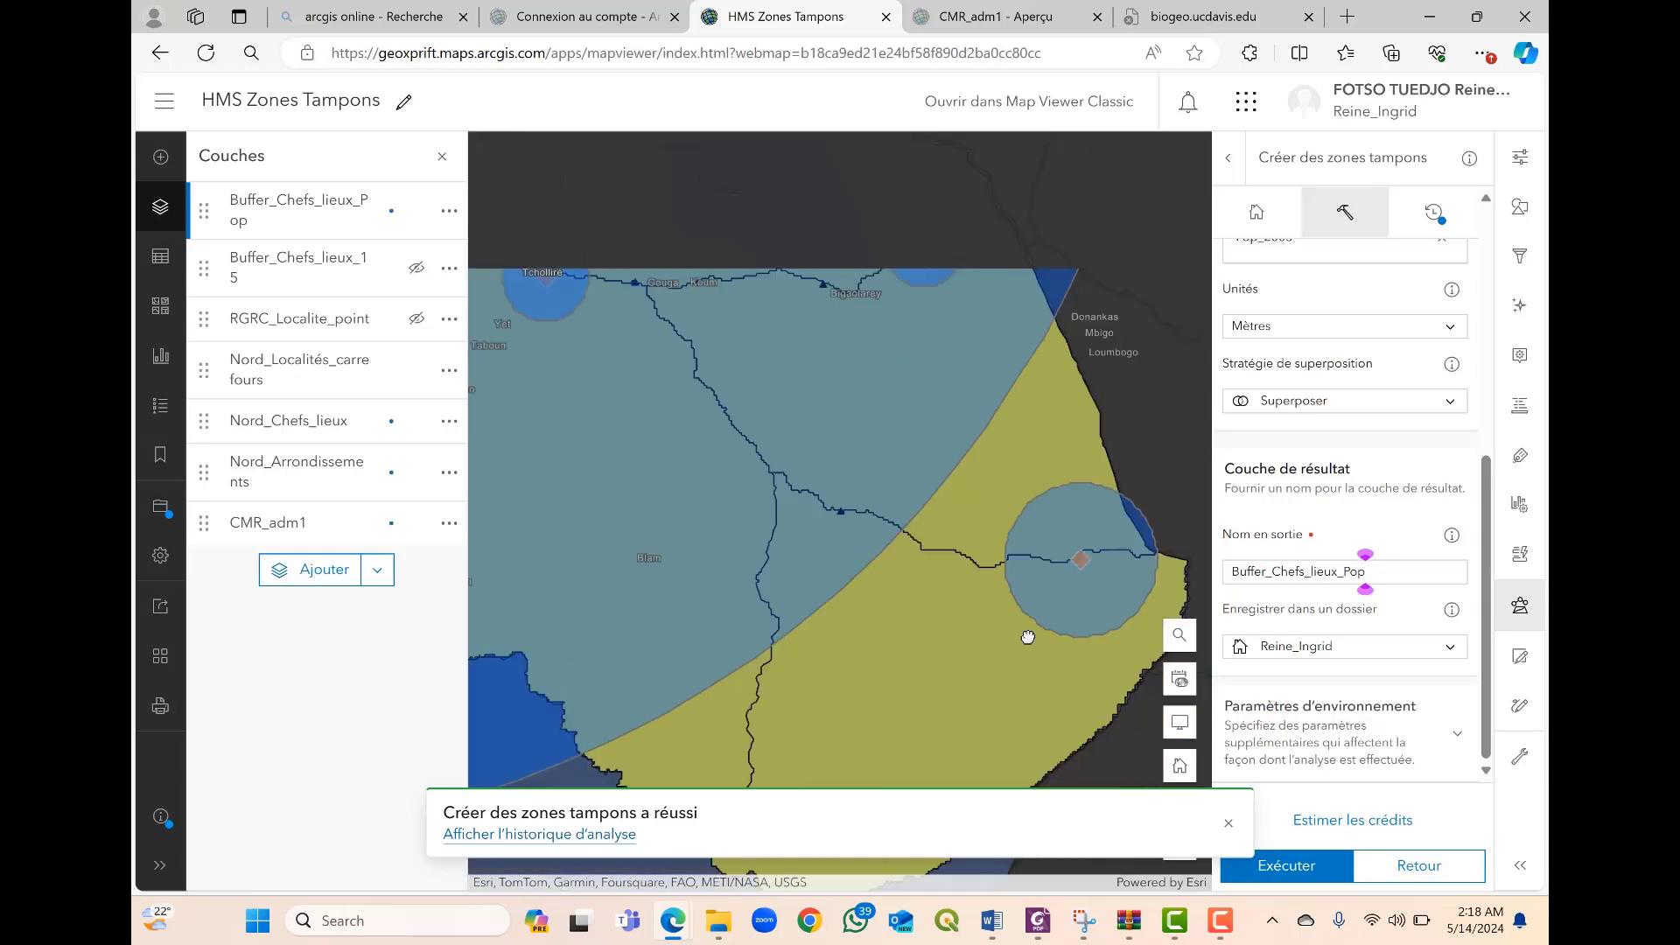
scroll(854, 523, down, 1)
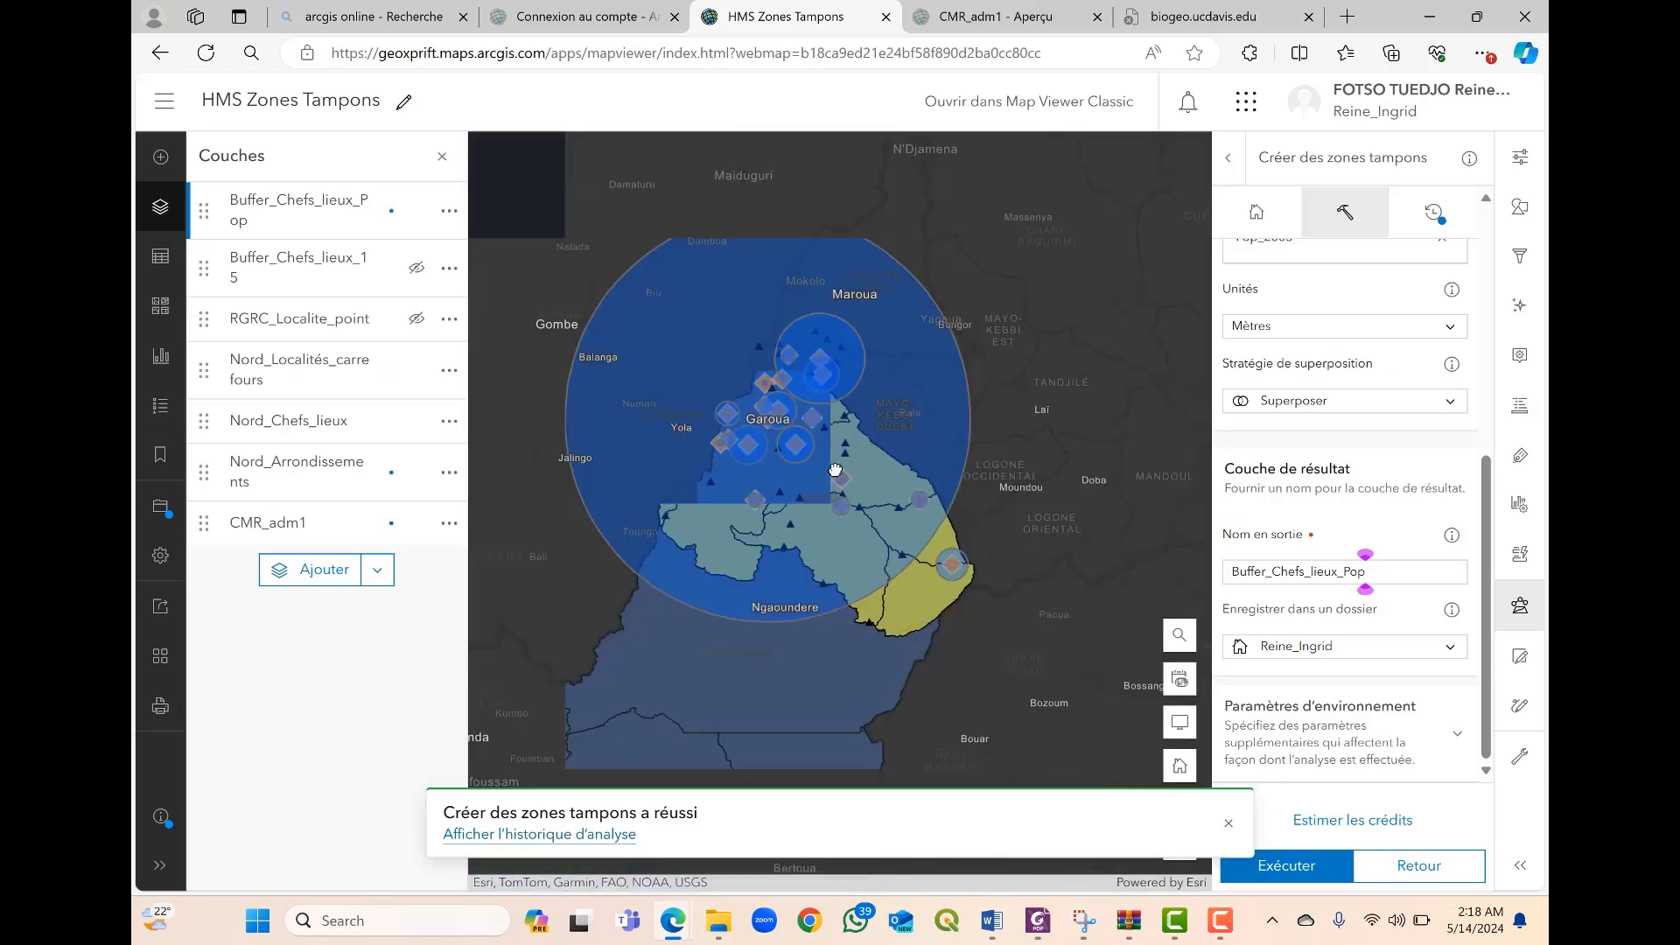
scroll(784, 433, up, 1)
scroll(785, 432, down, 1)
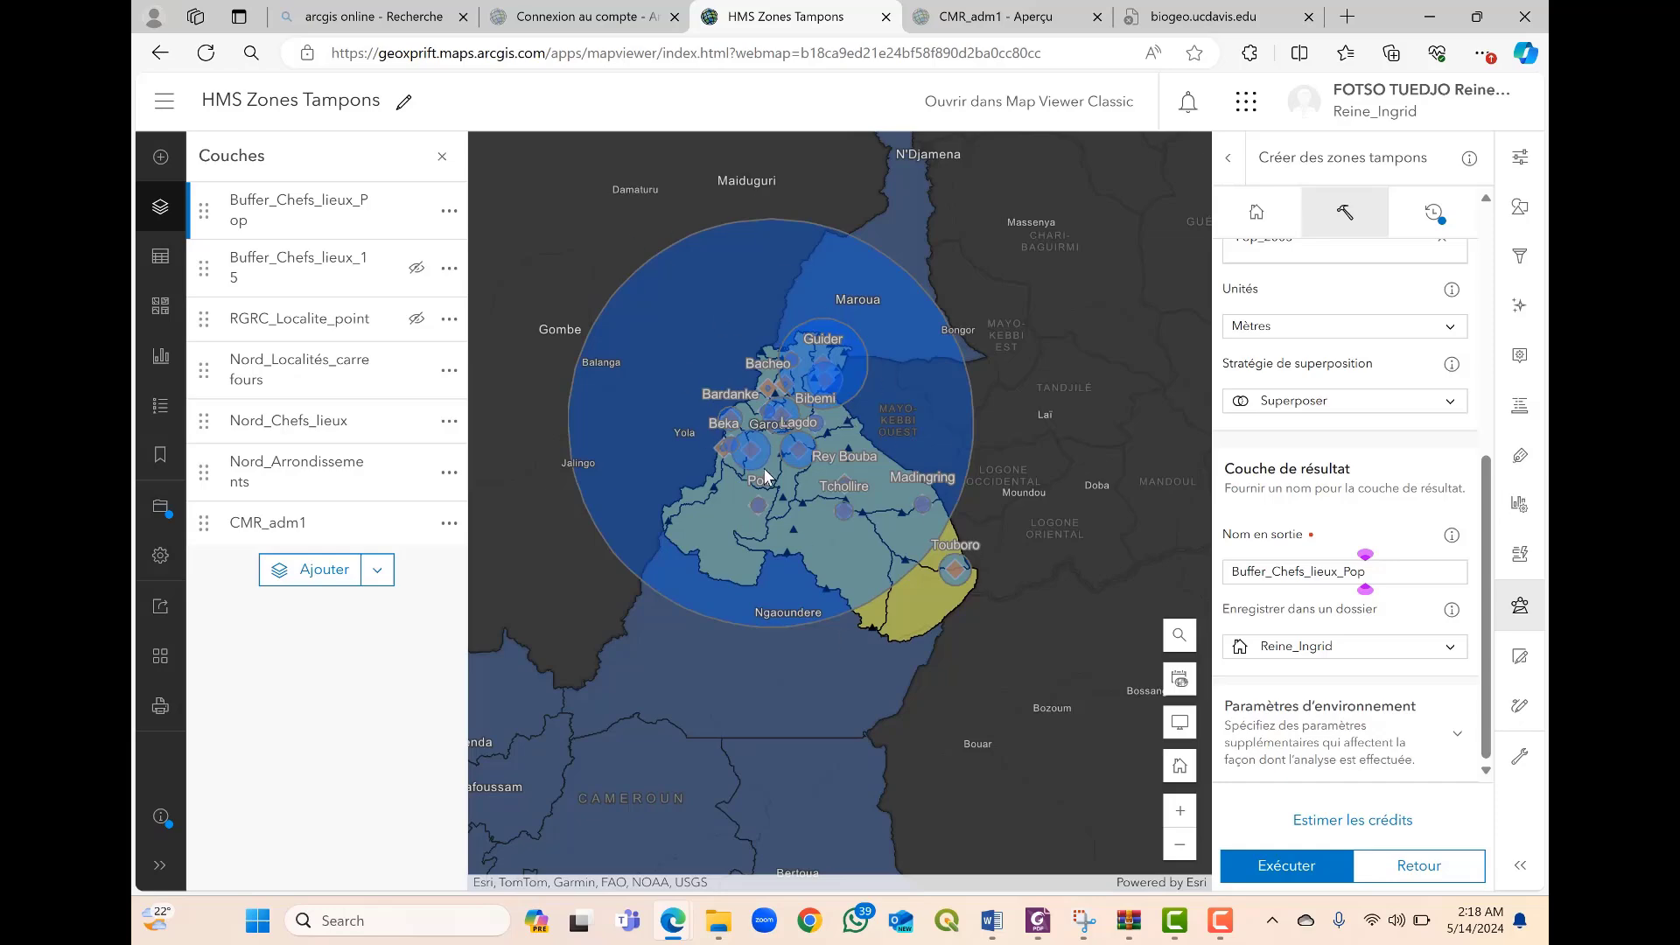
scroll(768, 463, up, 1)
scroll(769, 462, up, 1)
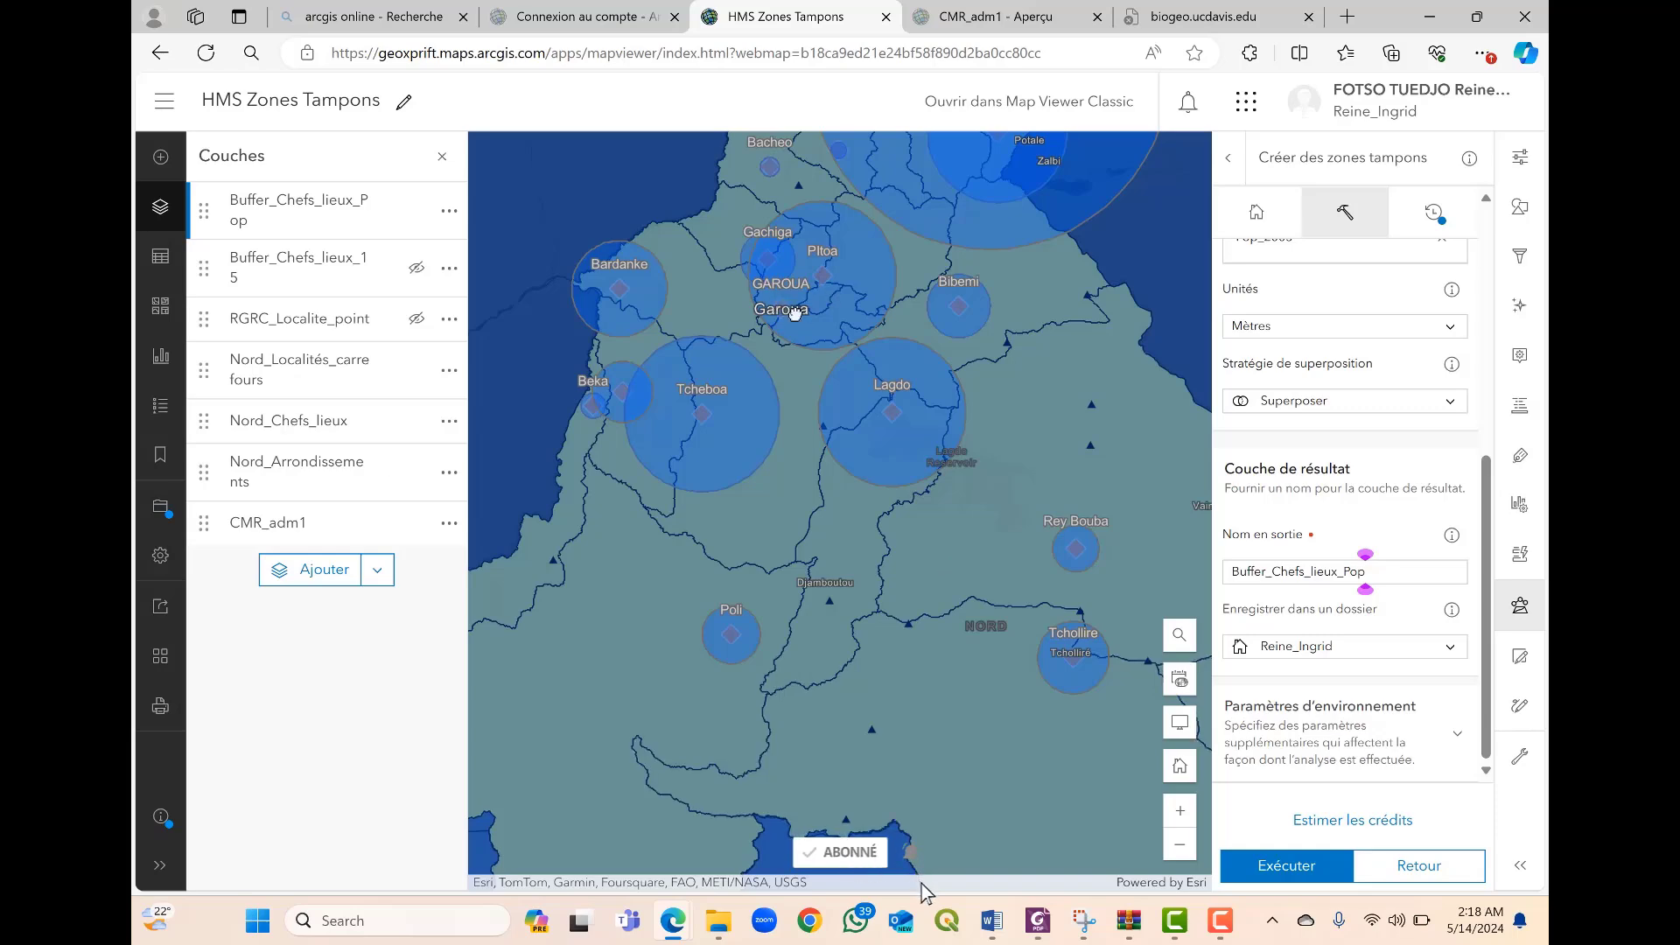
scroll(801, 317, down, 3)
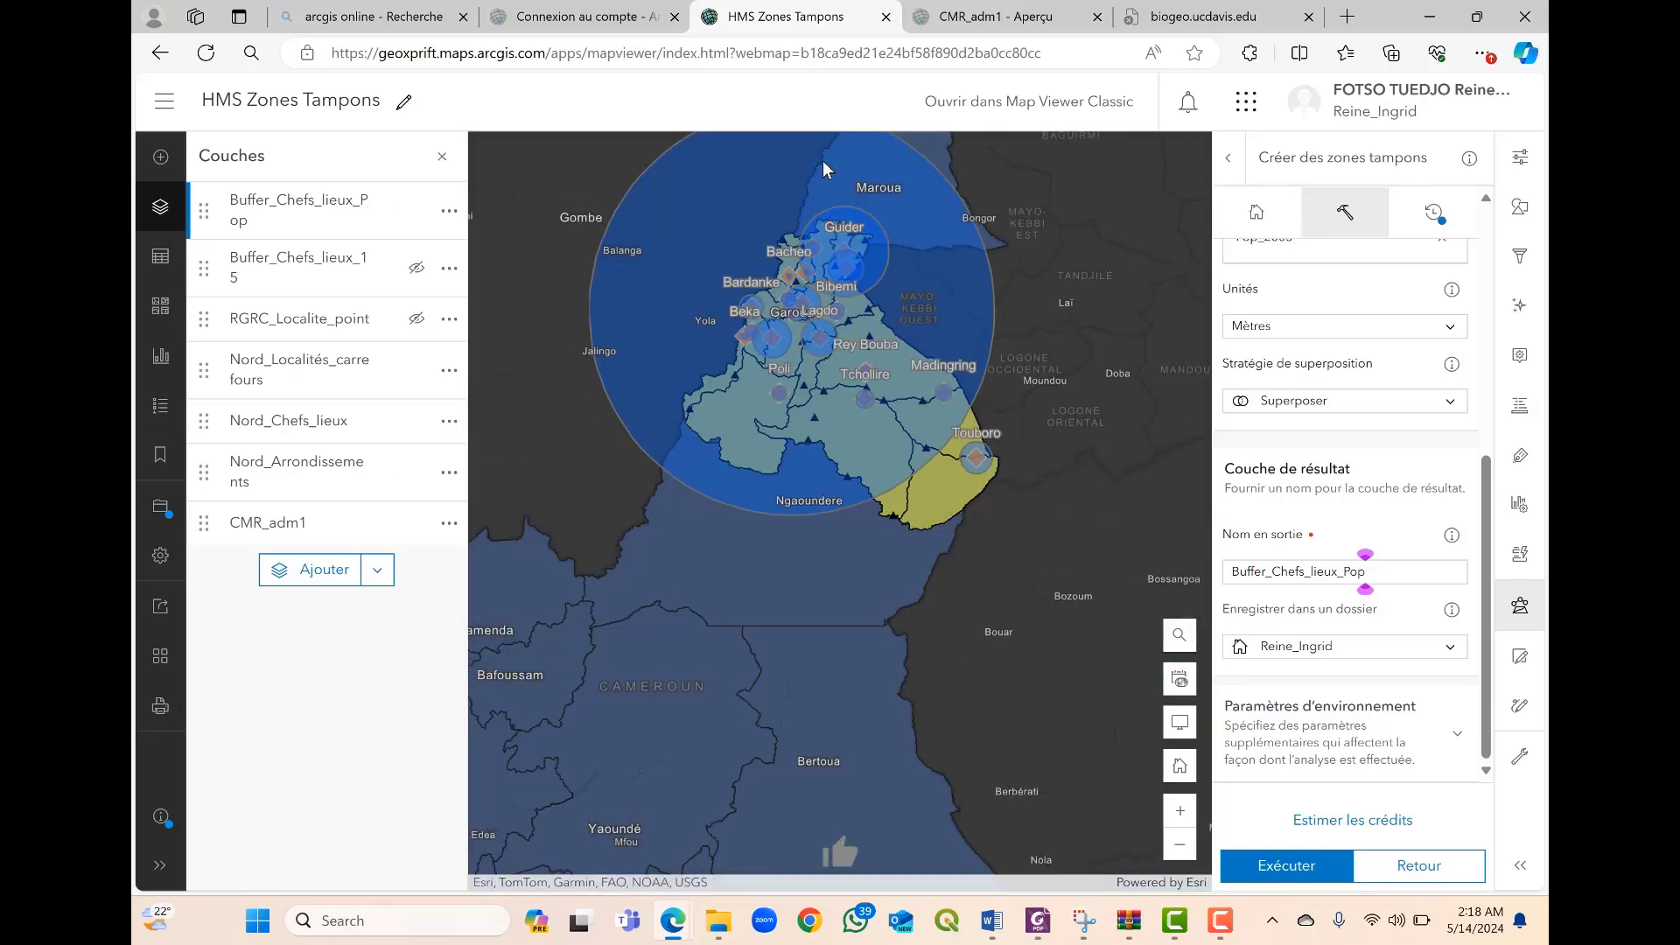
scroll(823, 163, up, 1)
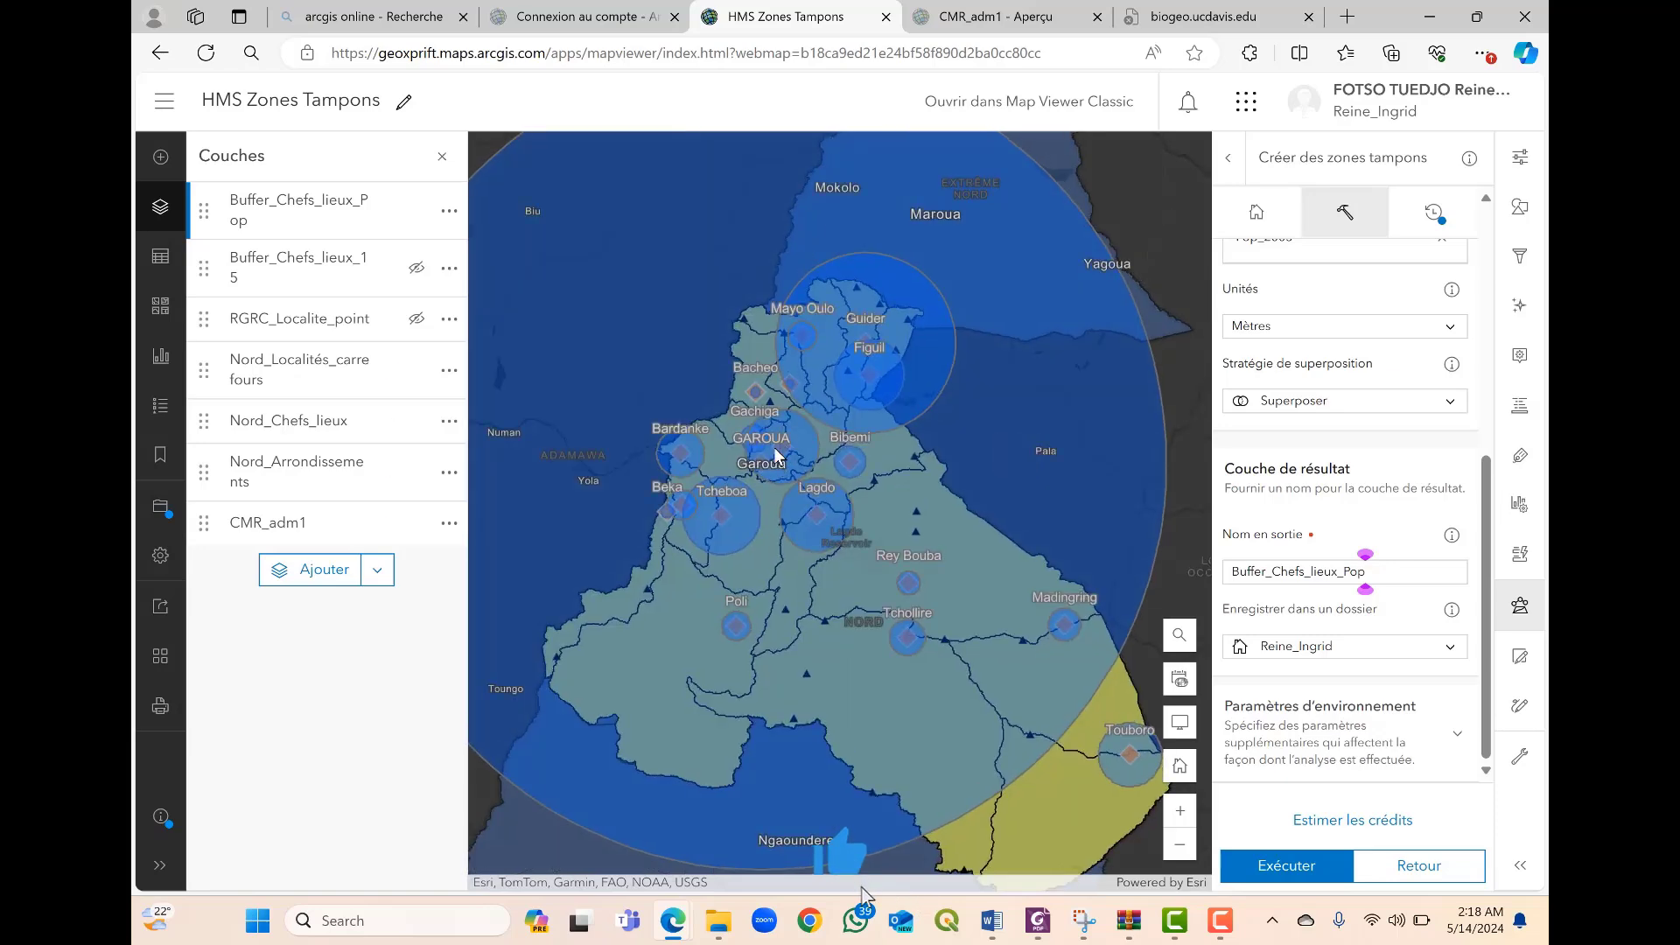
scroll(776, 455, up, 1)
scroll(779, 409, down, 1)
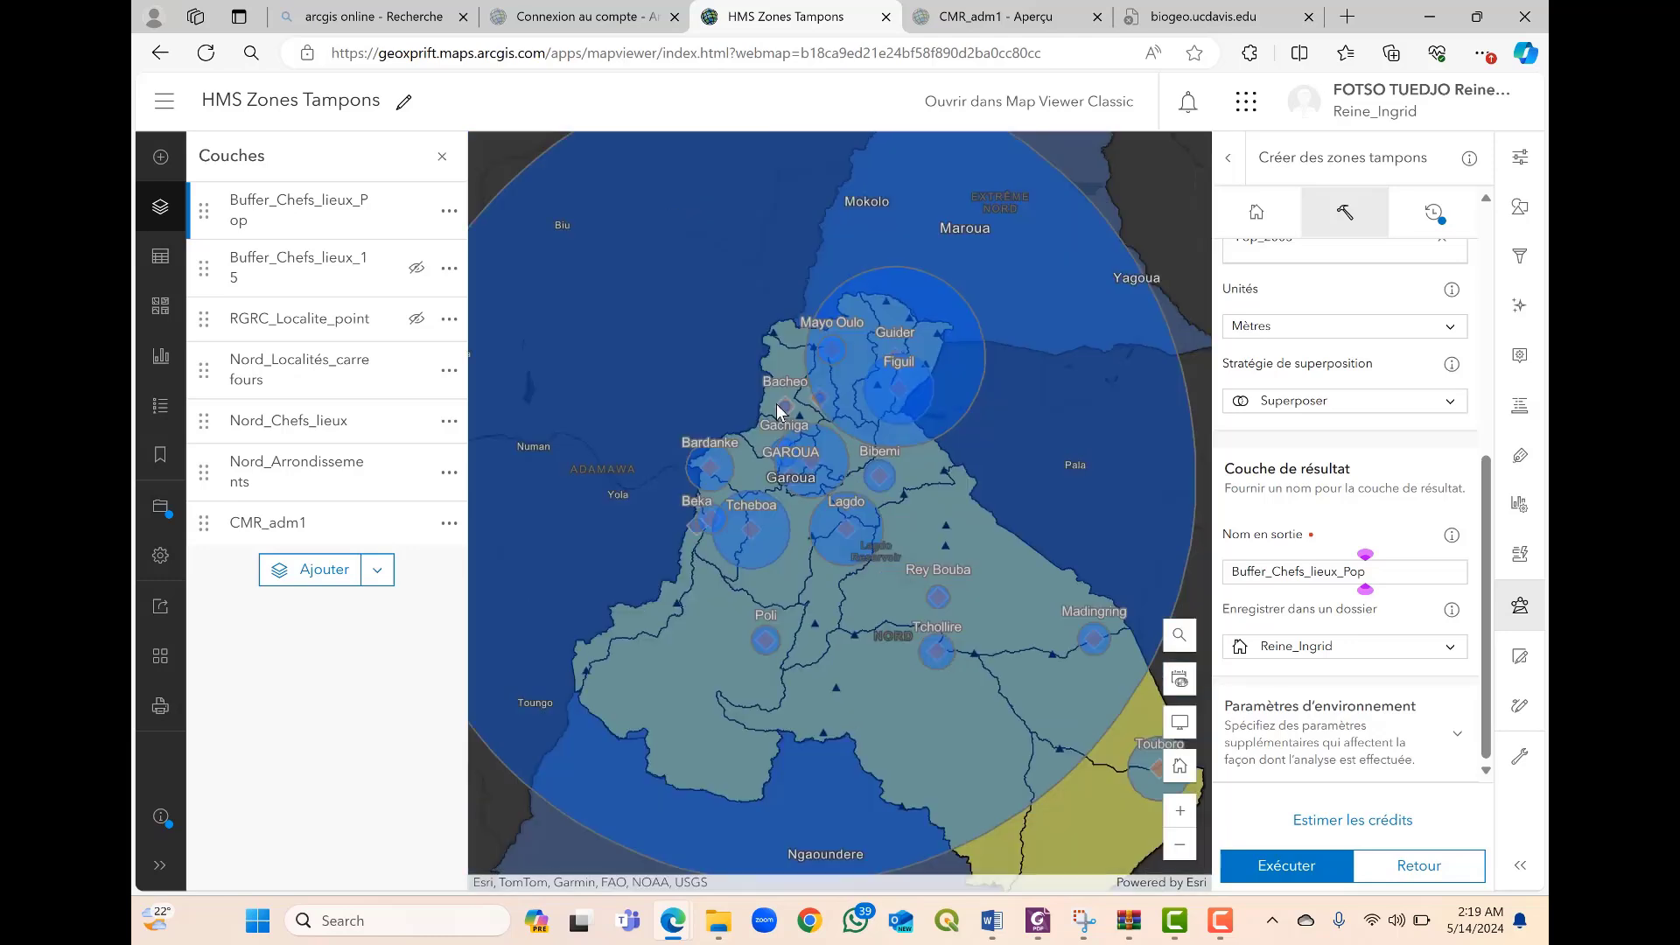